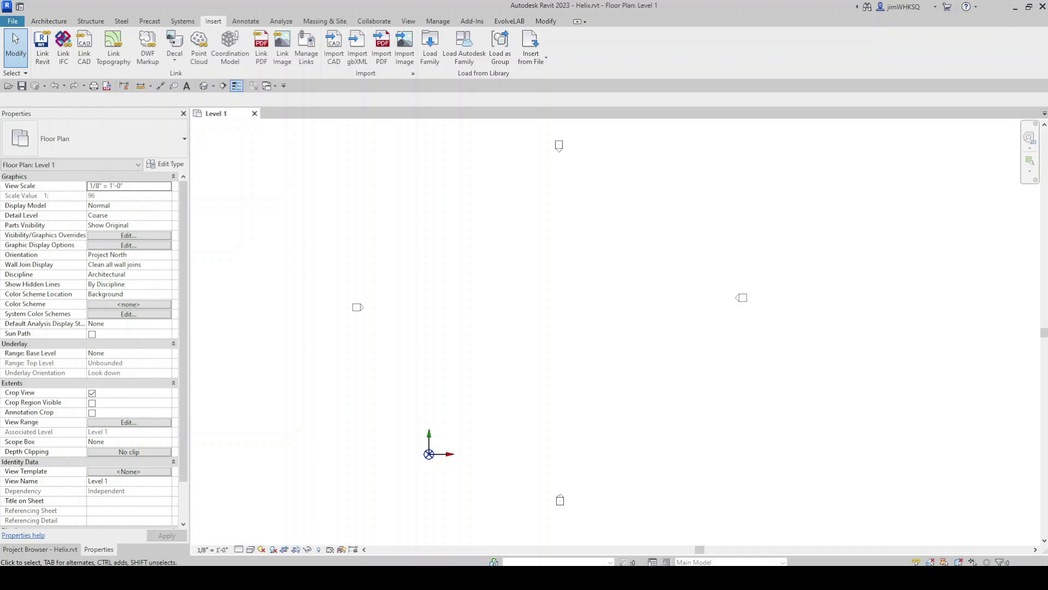
Step: Link Floor Plan2.dwg into the Level 1 plan with Manual - Center positioning
{"action": "left_click", "coordinate": [84, 55]}
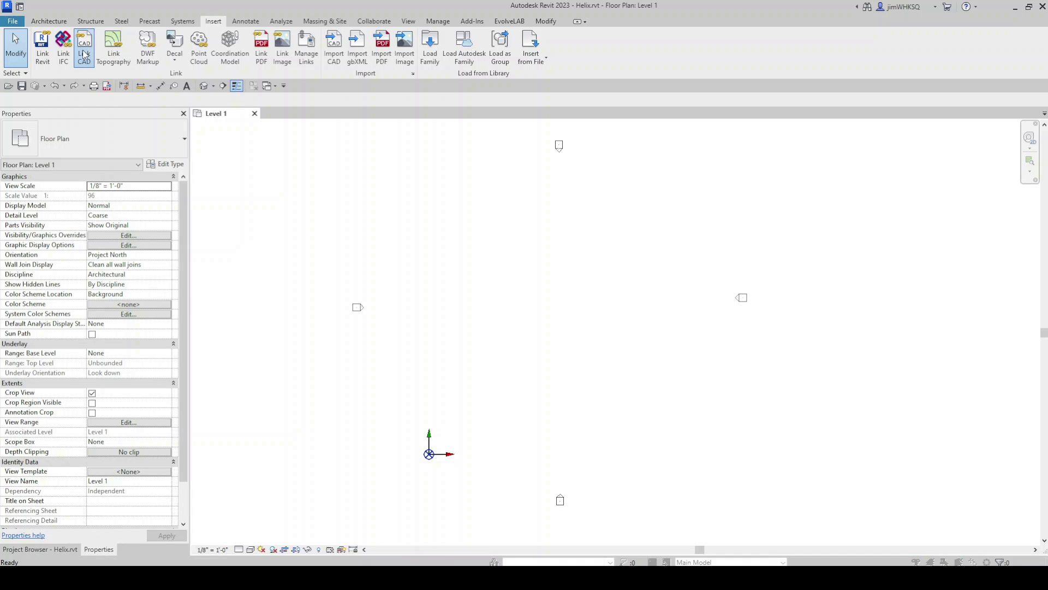
{"action": "left_click", "coordinate": [288, 122]}
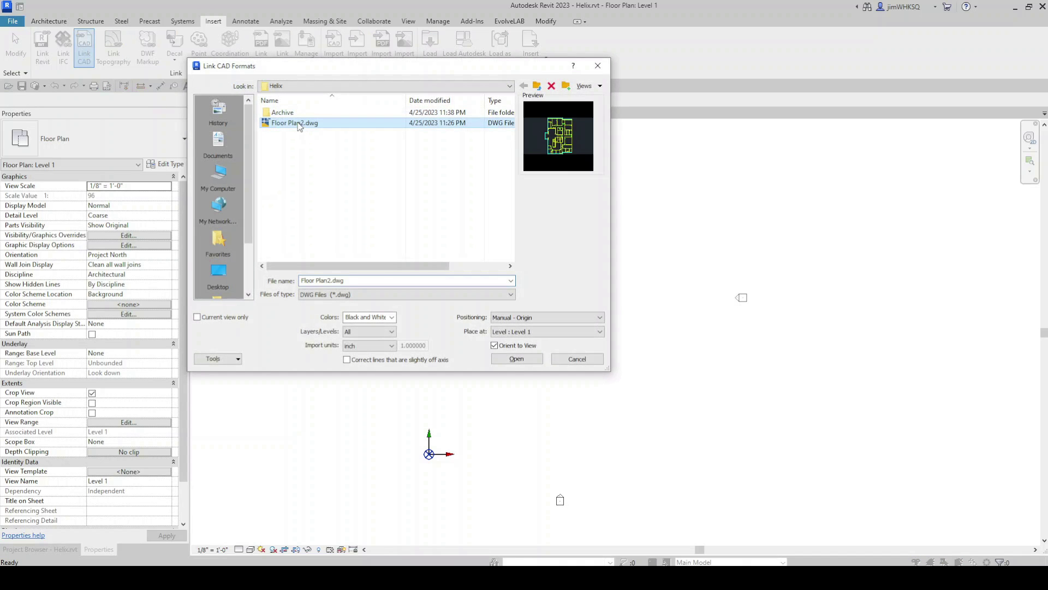
{"action": "left_click", "coordinate": [572, 318]}
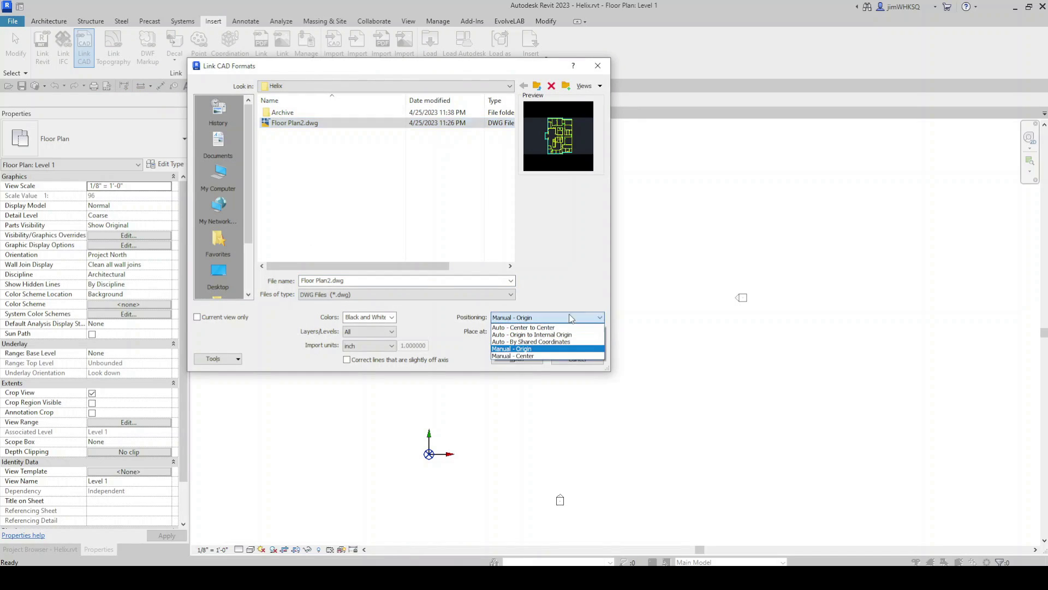
{"action": "left_click", "coordinate": [528, 359]}
{"action": "left_click", "coordinate": [517, 359]}
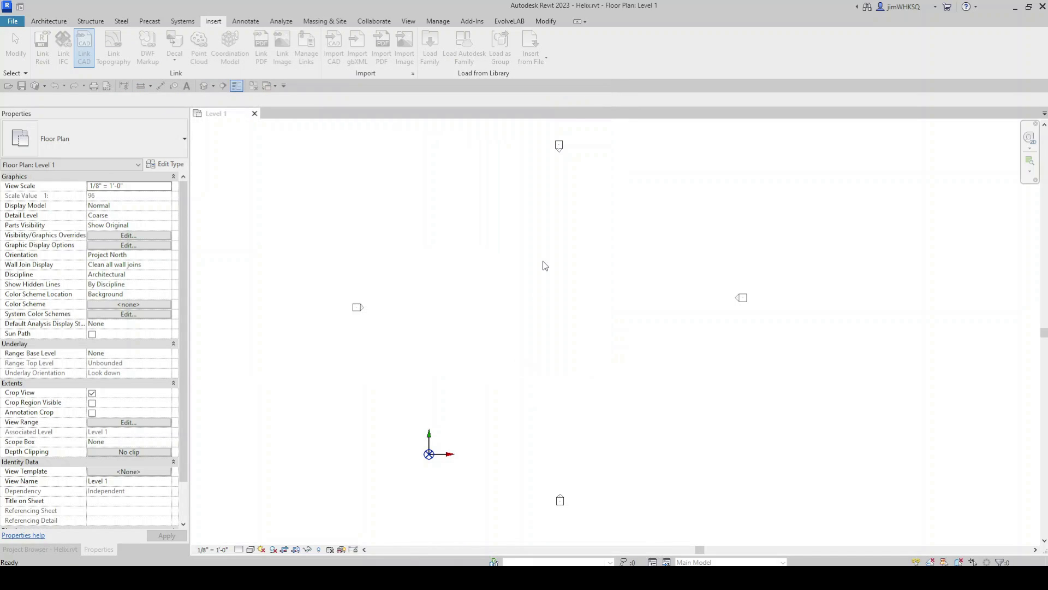
{"action": "left_click", "coordinate": [523, 310]}
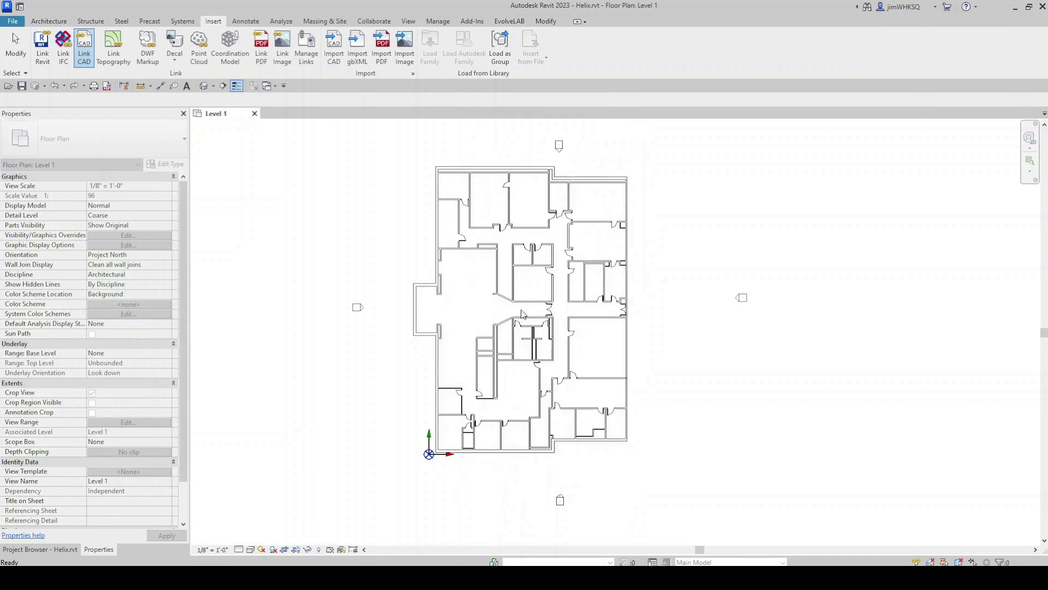
{"action": "scroll", "coordinate": [439, 462], "scroll_direction": "up", "scroll_amount": 4}
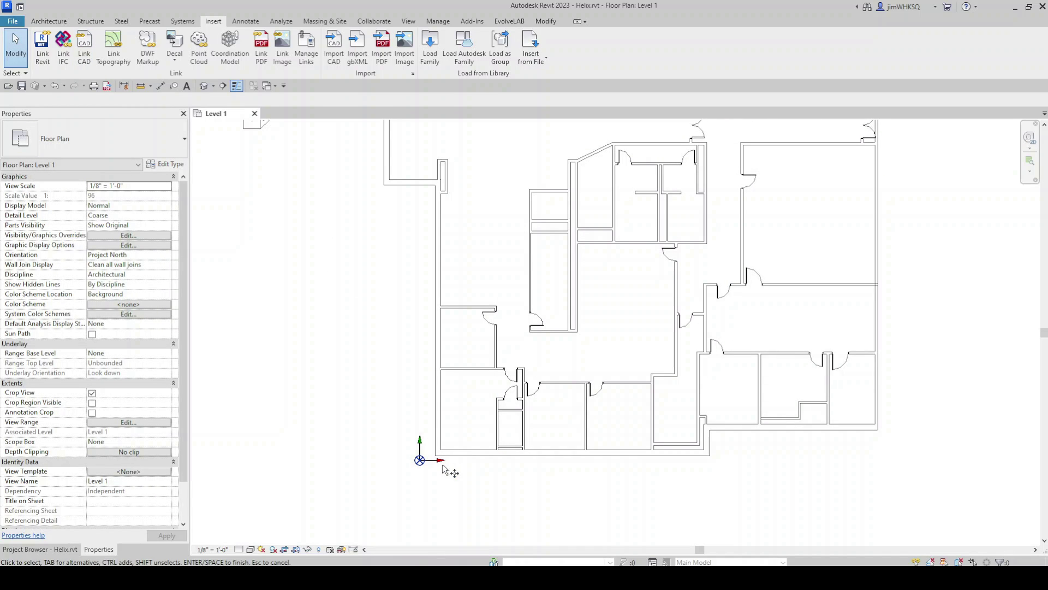
Step: Move the linked plan so its lower-left corner sits on the project origin
{"action": "left_click", "coordinate": [483, 454]}
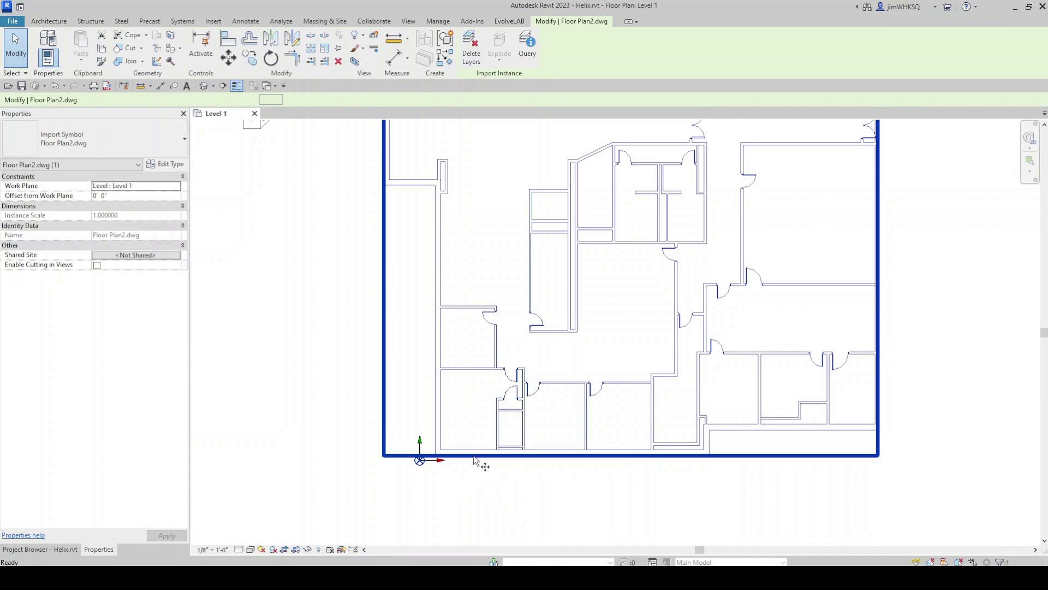
{"action": "scroll", "coordinate": [458, 453], "scroll_direction": "up", "scroll_amount": 2}
{"action": "left_click", "coordinate": [460, 455]}
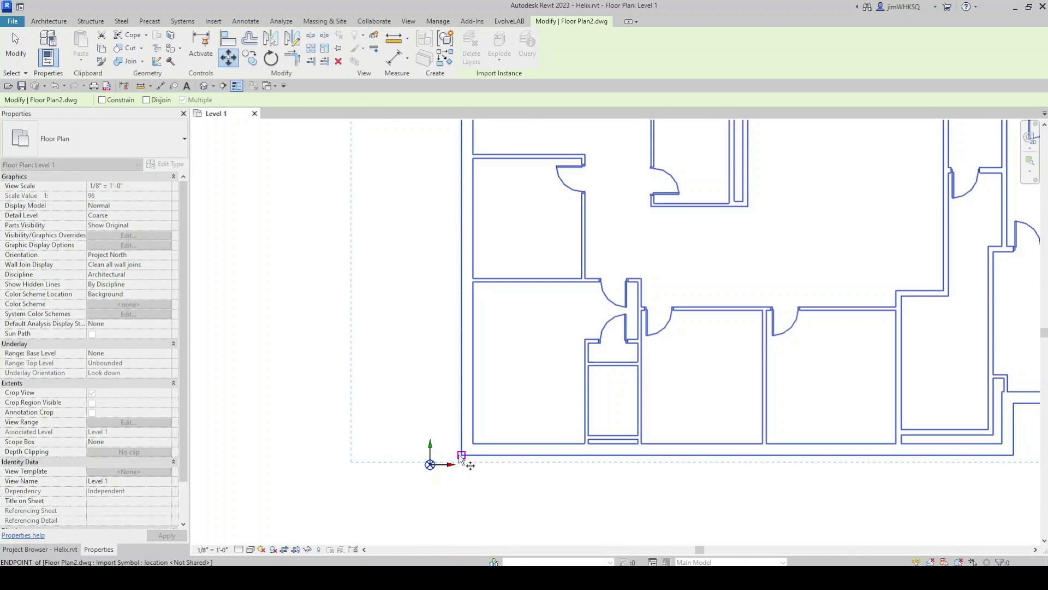
{"action": "left_click", "coordinate": [430, 464]}
{"action": "scroll", "coordinate": [307, 445], "scroll_direction": "down", "scroll_amount": 5}
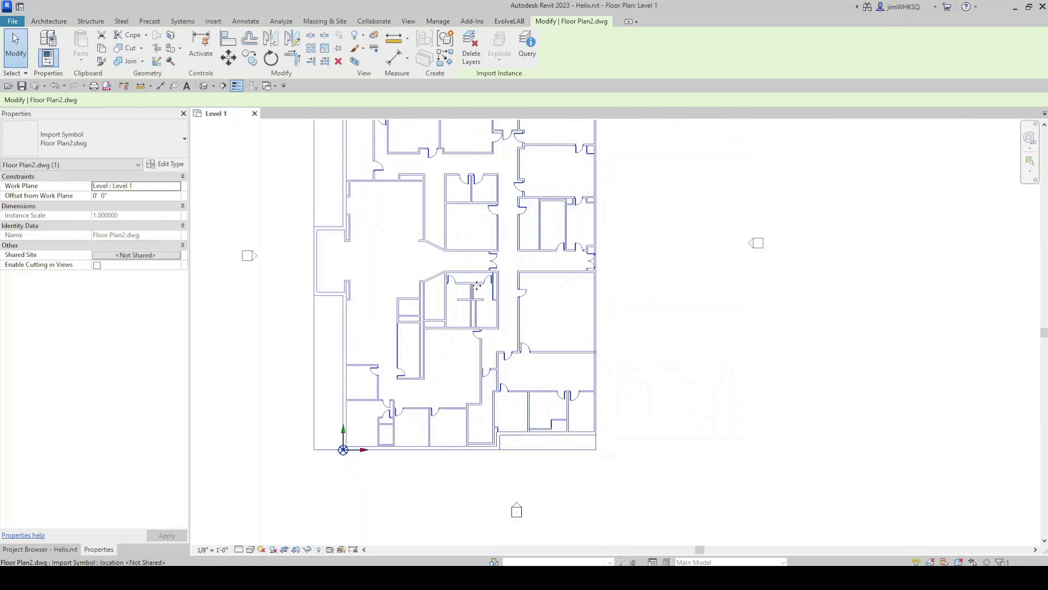
{"action": "left_click", "coordinate": [632, 264]}
{"action": "scroll", "coordinate": [848, 294], "scroll_direction": "down", "scroll_amount": 2}
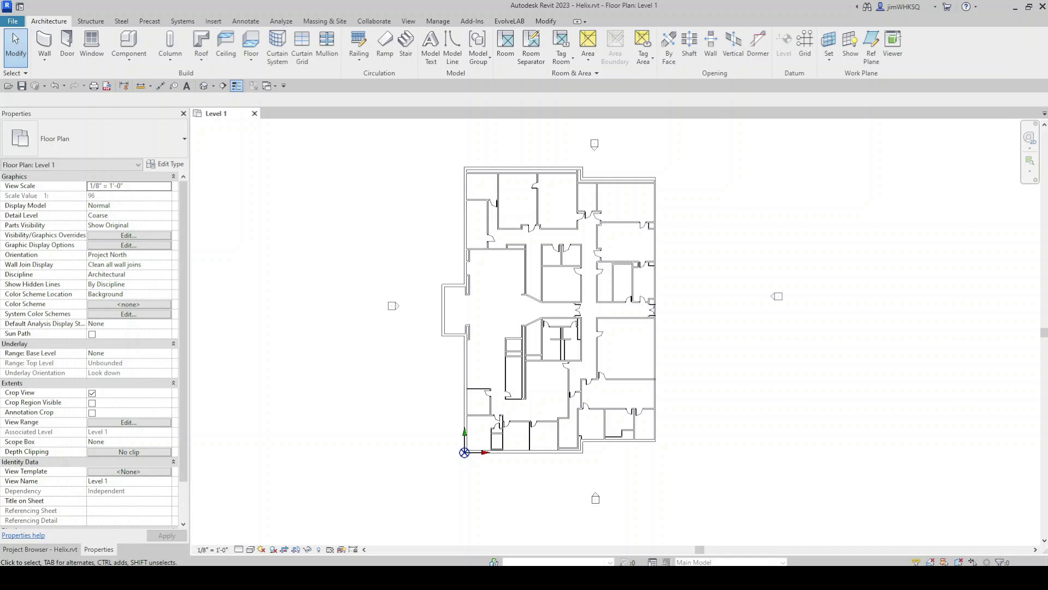
Step: Start the Wall tool with Location Line set to Finish Face: Exterior
{"action": "left_click", "coordinate": [46, 46]}
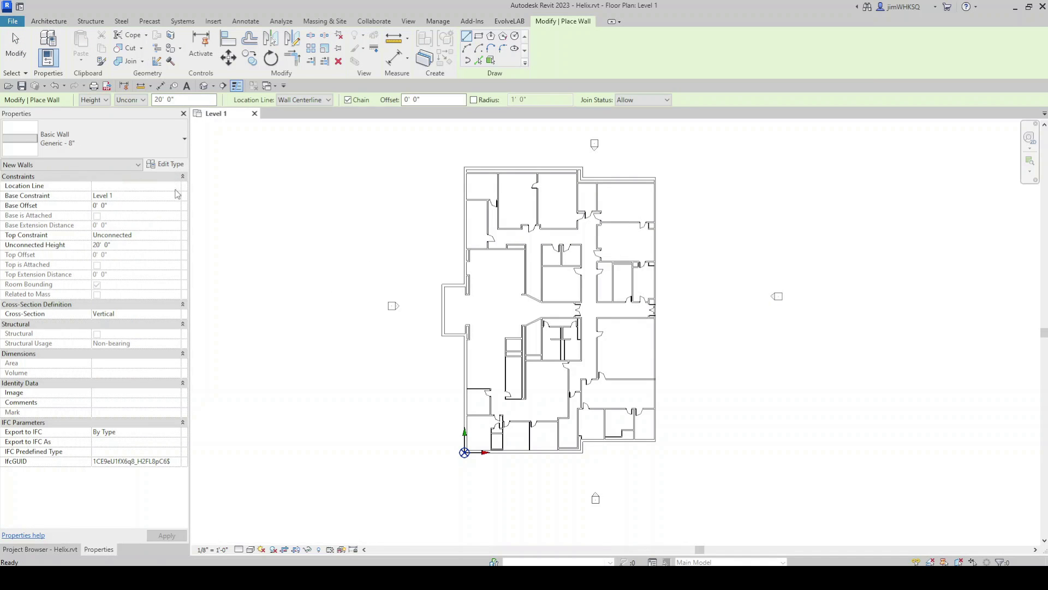
{"action": "left_click", "coordinate": [176, 186]}
{"action": "left_click", "coordinate": [120, 213]}
{"action": "scroll", "coordinate": [493, 159], "scroll_direction": "up", "scroll_amount": 3}
Step: Trace a four-point wall chain along the linked plan's left side, then end placement
{"action": "left_click", "coordinate": [442, 174]}
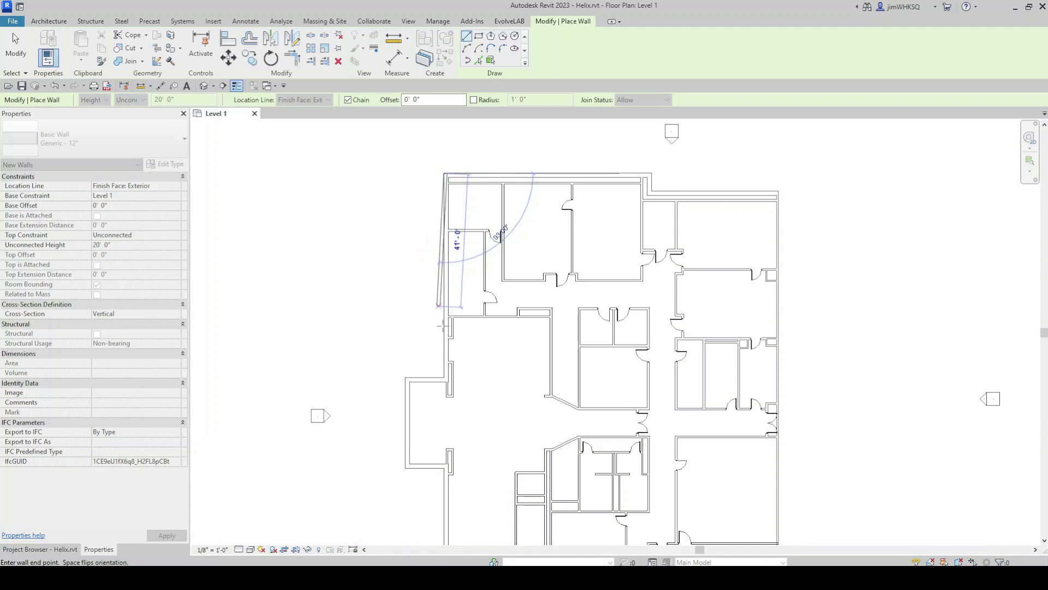
{"action": "left_click", "coordinate": [444, 377]}
{"action": "left_click", "coordinate": [407, 379]}
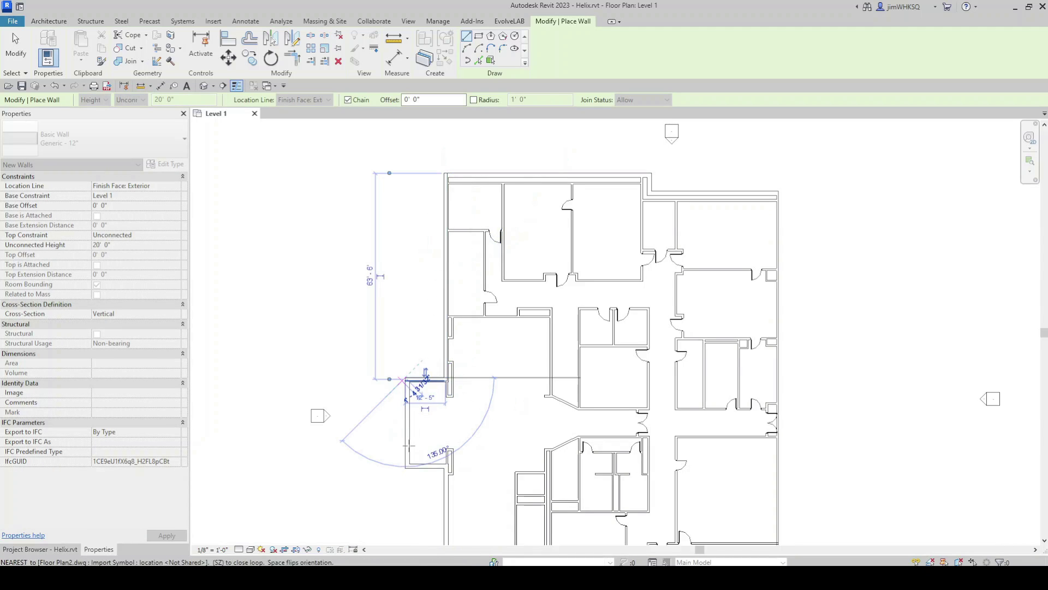
{"action": "left_click", "coordinate": [406, 467]}
{"action": "key", "text": "Escape"}
{"action": "key", "text": "Escape"}
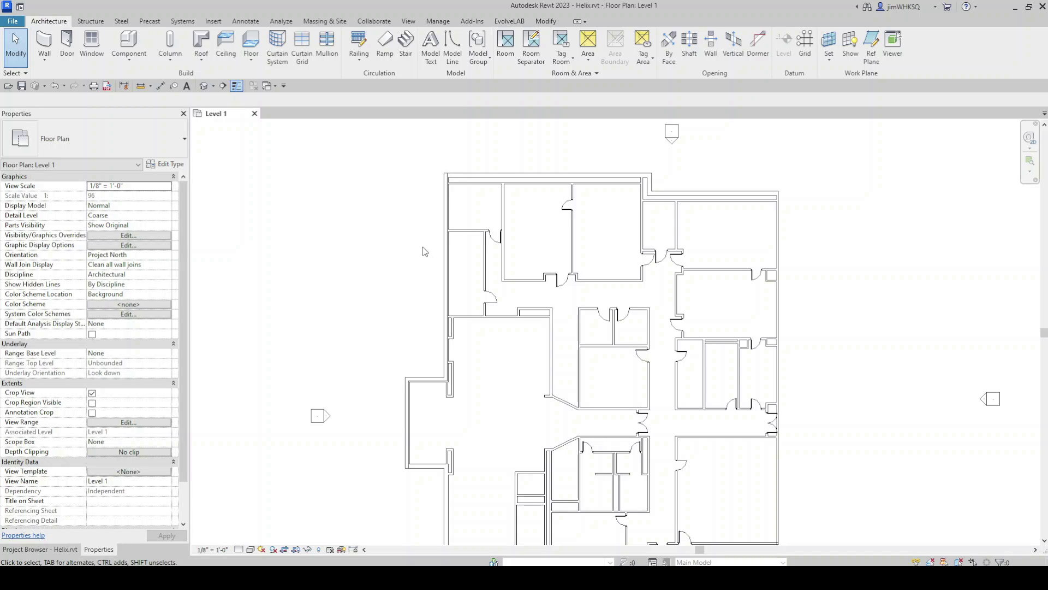
{"action": "scroll", "coordinate": [425, 252], "scroll_direction": "down", "scroll_amount": 2}
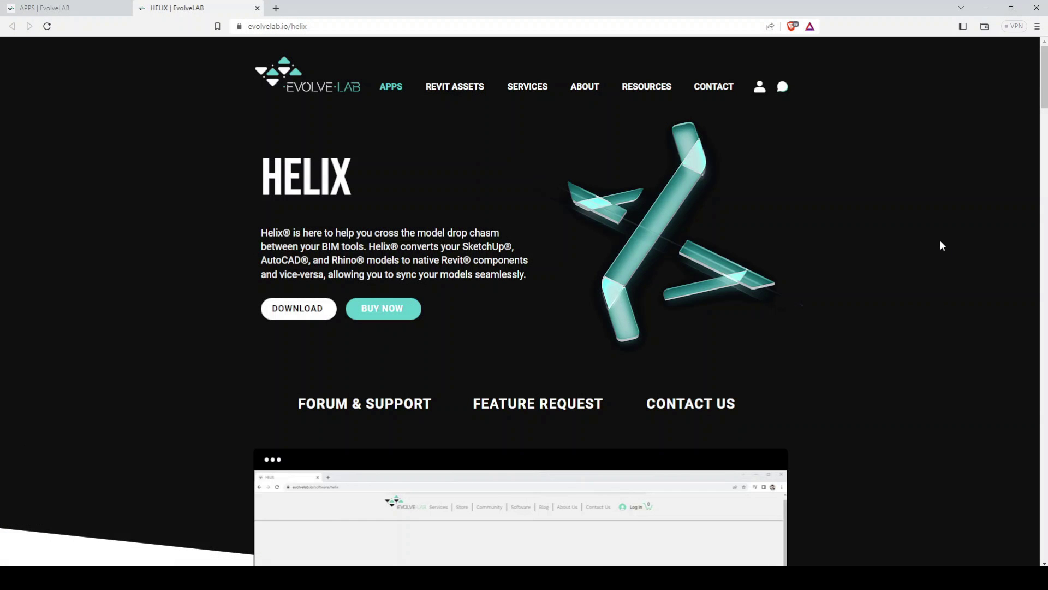
Step: Scroll the Helix web page down to its Convert AutoCAD to Revit category list
{"action": "scroll", "coordinate": [940, 242], "scroll_direction": "down", "scroll_amount": 6}
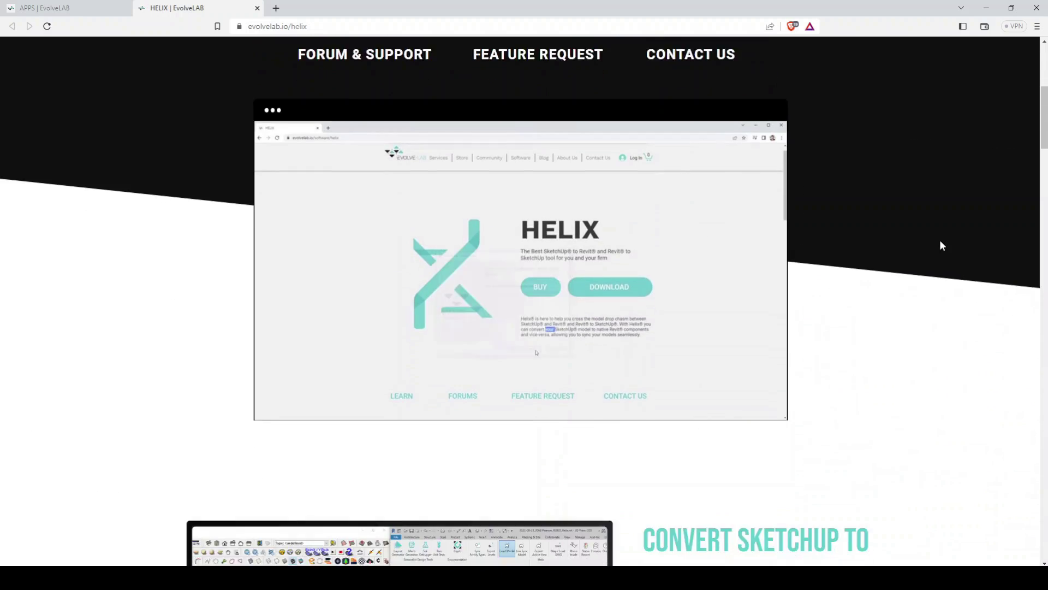
{"action": "scroll", "coordinate": [940, 242], "scroll_direction": "down", "scroll_amount": 20}
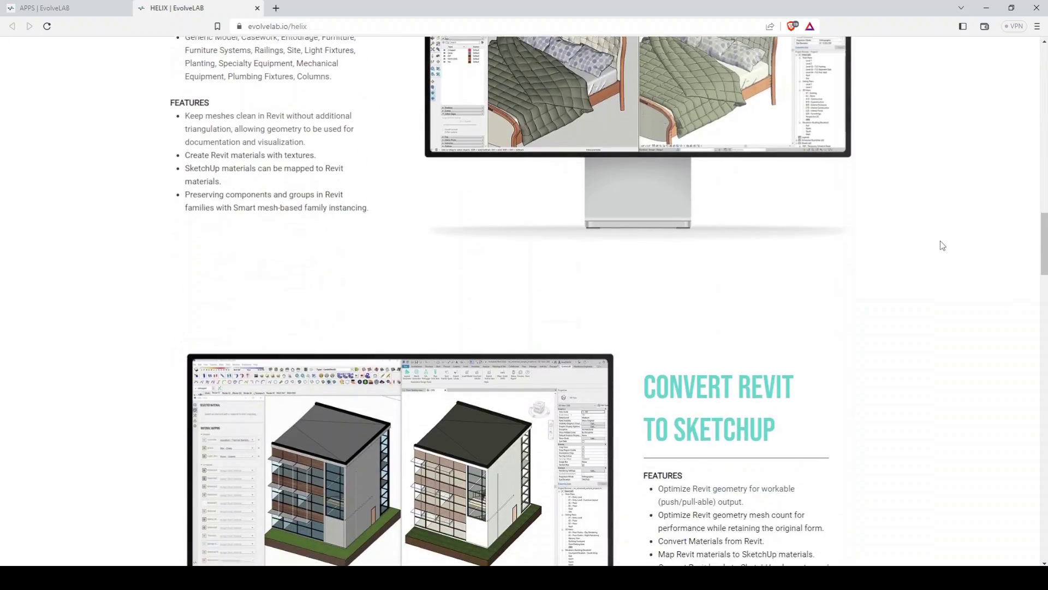
{"action": "scroll", "coordinate": [940, 241], "scroll_direction": "down", "scroll_amount": 12}
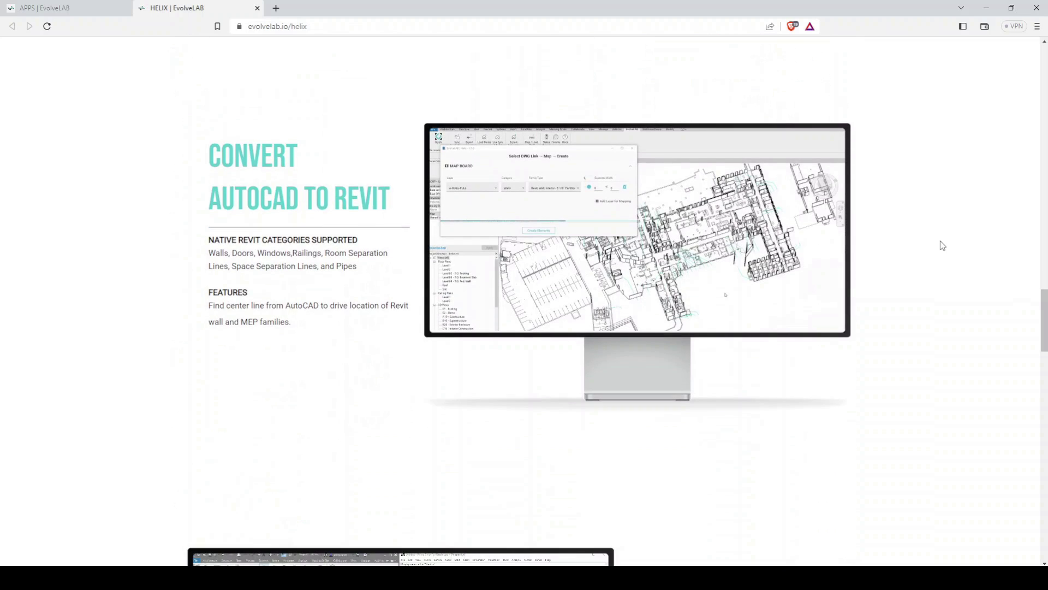
{"action": "scroll", "coordinate": [923, 197], "scroll_direction": "up", "scroll_amount": 3, "text": "ctrl"}
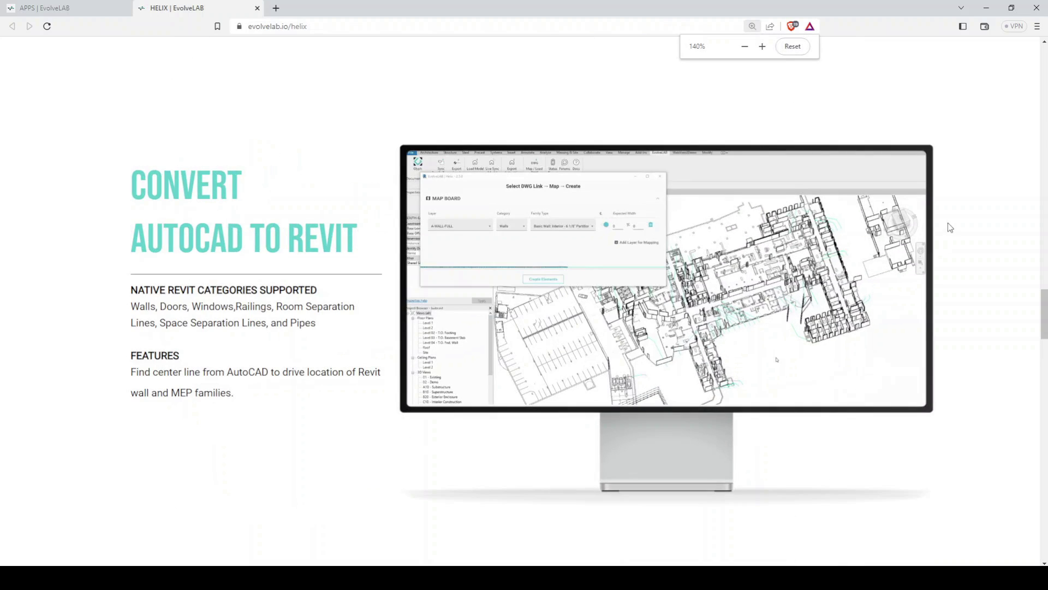
{"action": "scroll", "coordinate": [1007, 325], "scroll_direction": "up", "scroll_amount": 2, "text": "ctrl"}
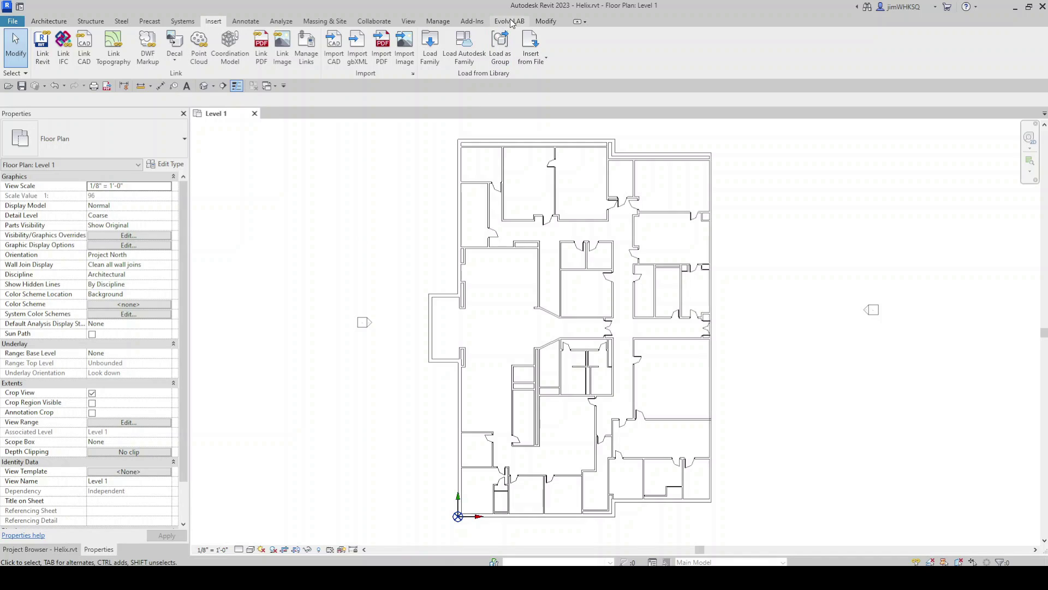
Step: Load the linked Floor Plan2.dwg into the Helix Map / Load DWG window
{"action": "left_click", "coordinate": [511, 20]}
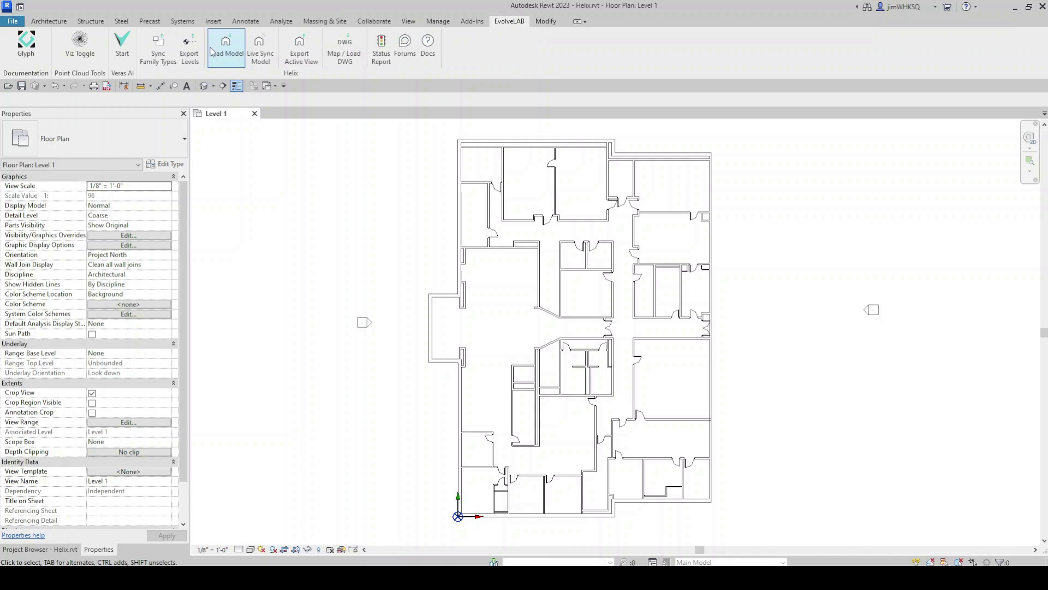
{"action": "left_click", "coordinate": [341, 54]}
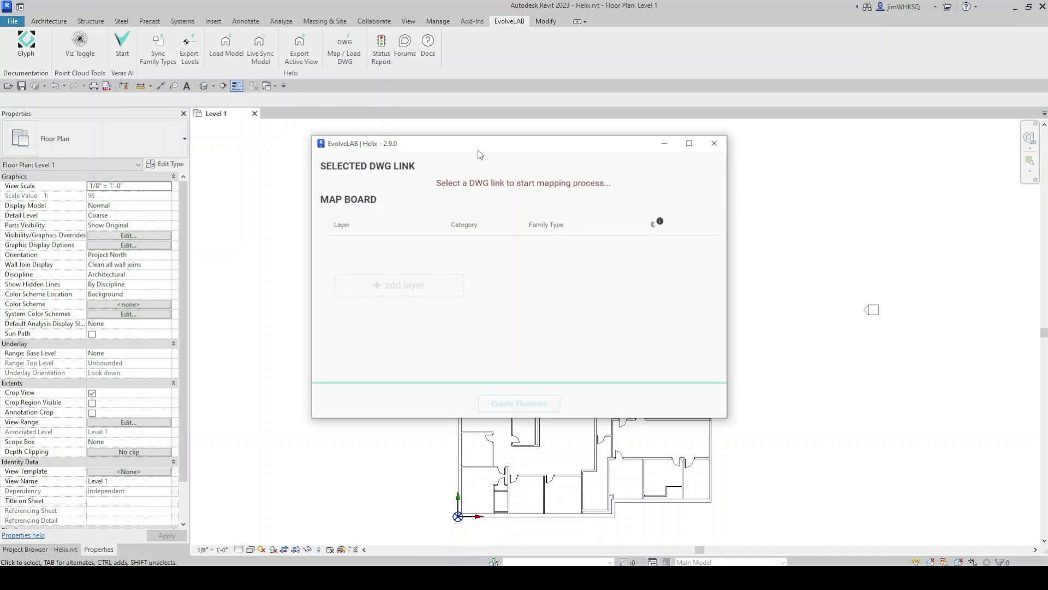
{"action": "left_click_drag", "start_coordinate": [458, 149], "coordinate": [725, 165]}
{"action": "left_click", "coordinate": [502, 194]}
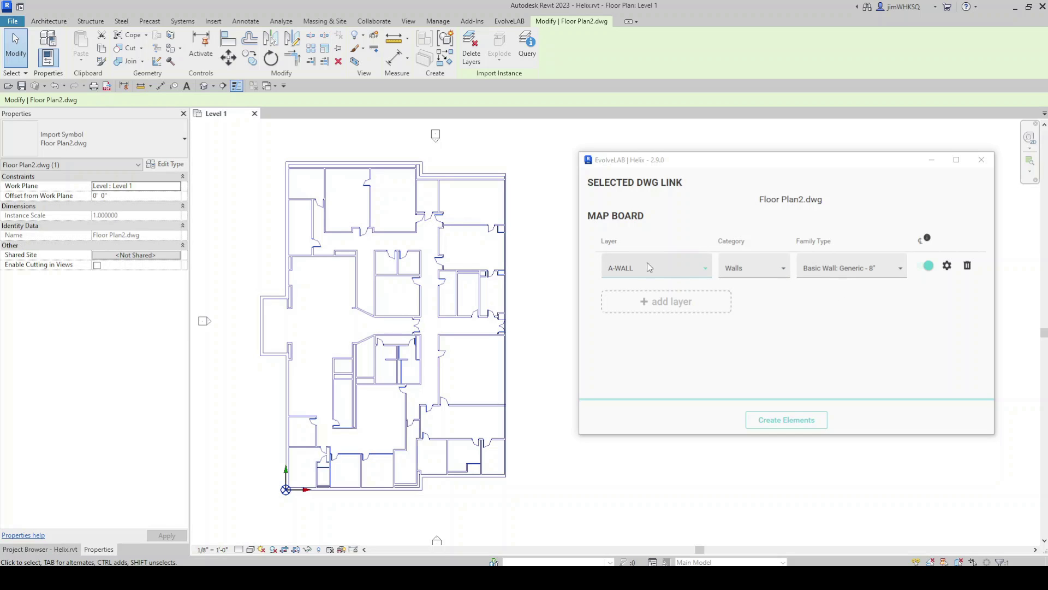
Step: Keep layer A-WALL, switch its wall type to Basic Wall: Generic - 12", and toggle centerline
{"action": "left_click", "coordinate": [703, 270]}
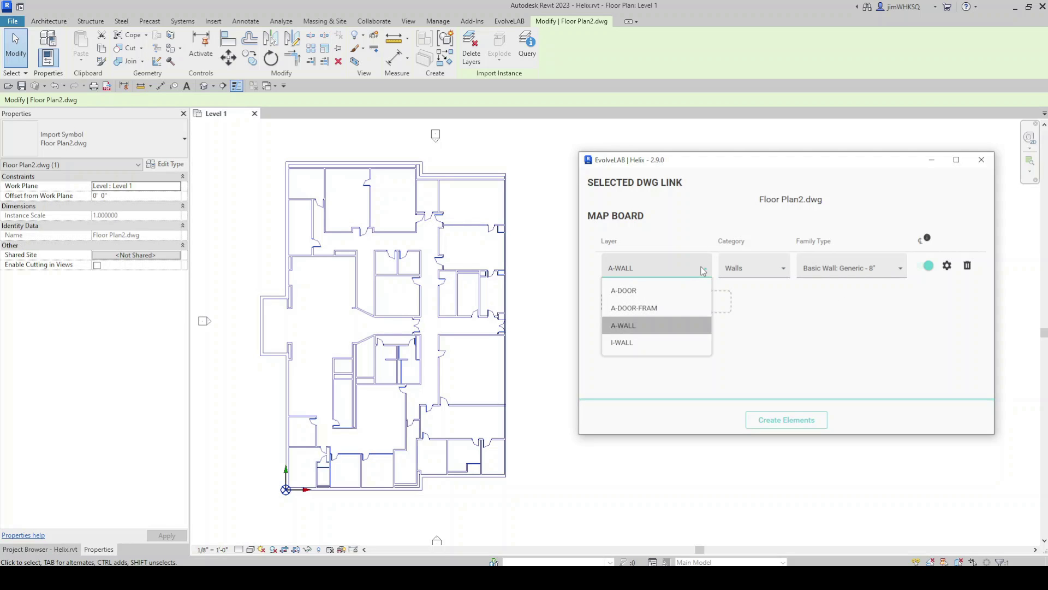
{"action": "left_click", "coordinate": [637, 327]}
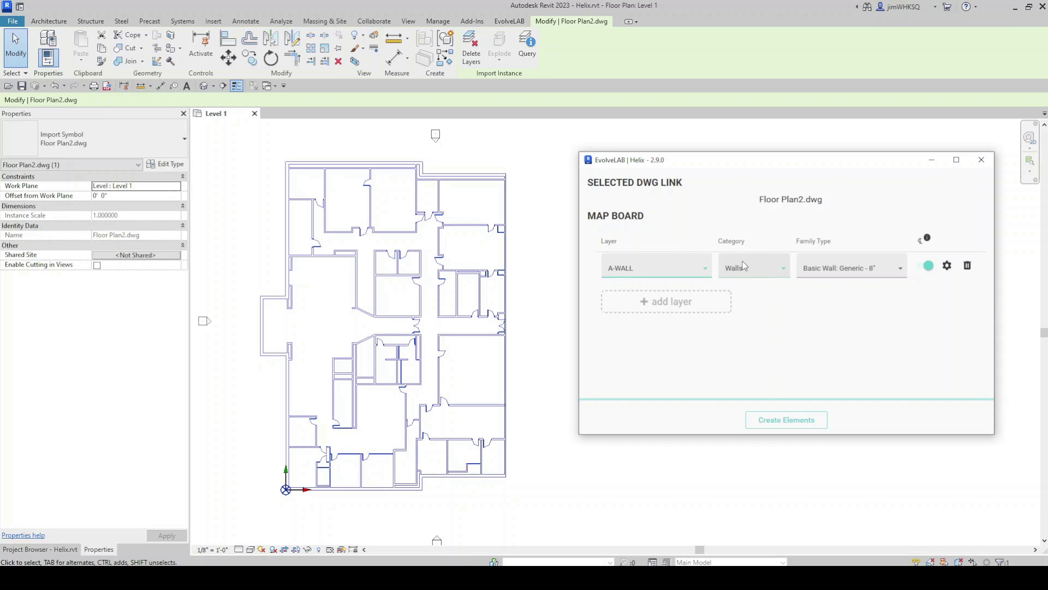
{"action": "left_click", "coordinate": [887, 269]}
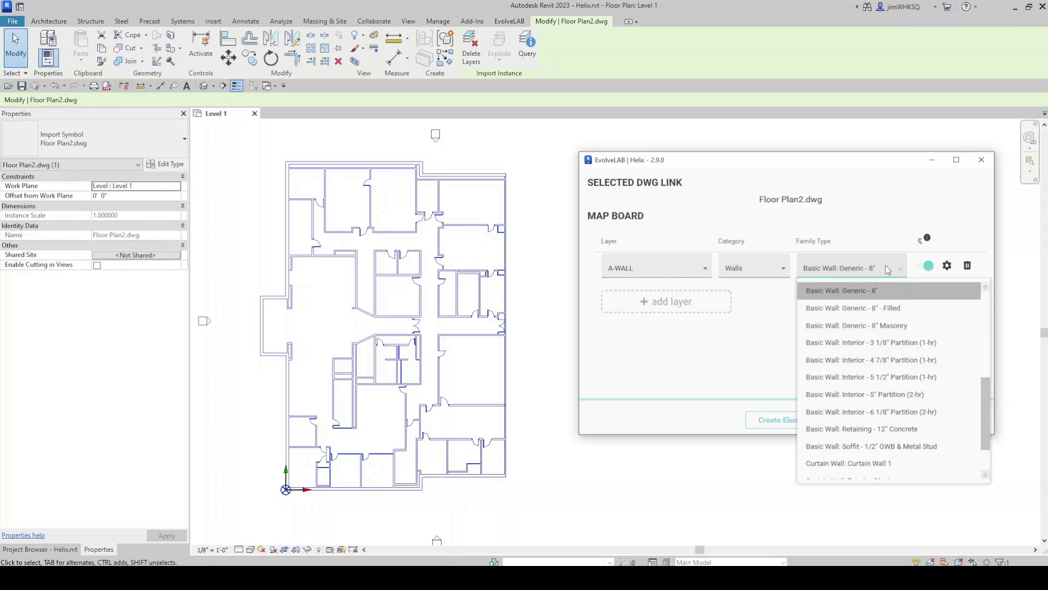
{"action": "scroll", "coordinate": [896, 342], "scroll_direction": "up", "scroll_amount": 1}
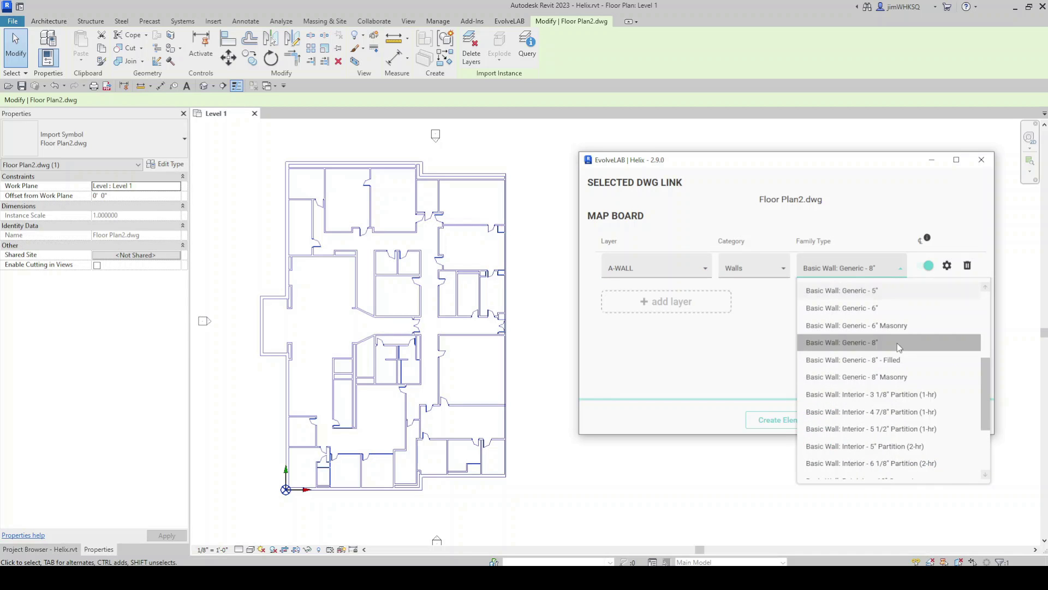
{"action": "scroll", "coordinate": [896, 343], "scroll_direction": "up", "scroll_amount": 2}
{"action": "left_click", "coordinate": [857, 344]}
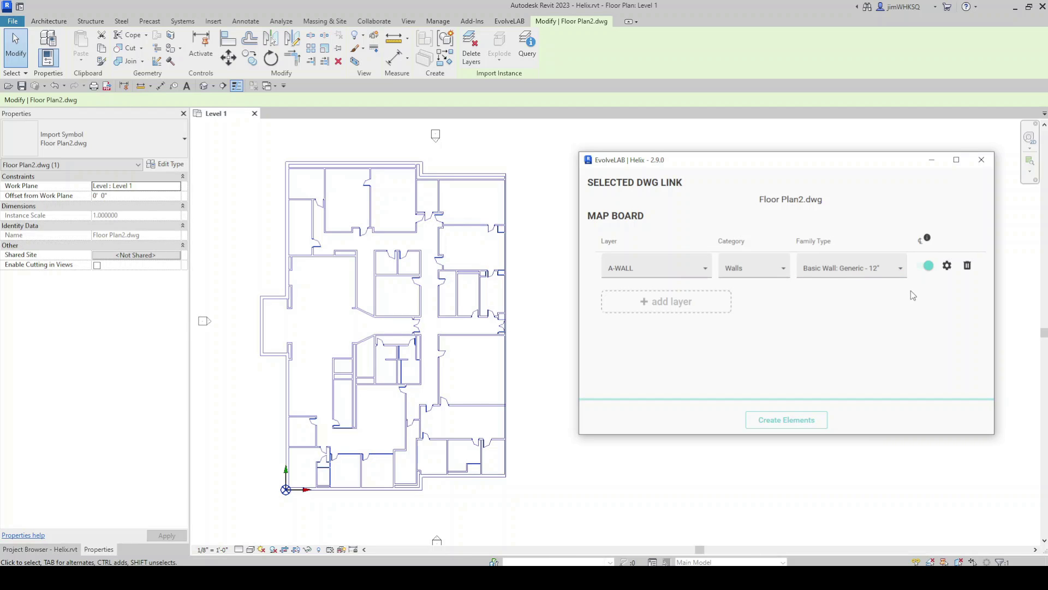
{"action": "left_click", "coordinate": [929, 267]}
{"action": "left_click", "coordinate": [926, 268]}
Step: In A-WALL's advanced settings, add parameter Top Constraint with value Level 2
{"action": "left_click", "coordinate": [947, 267]}
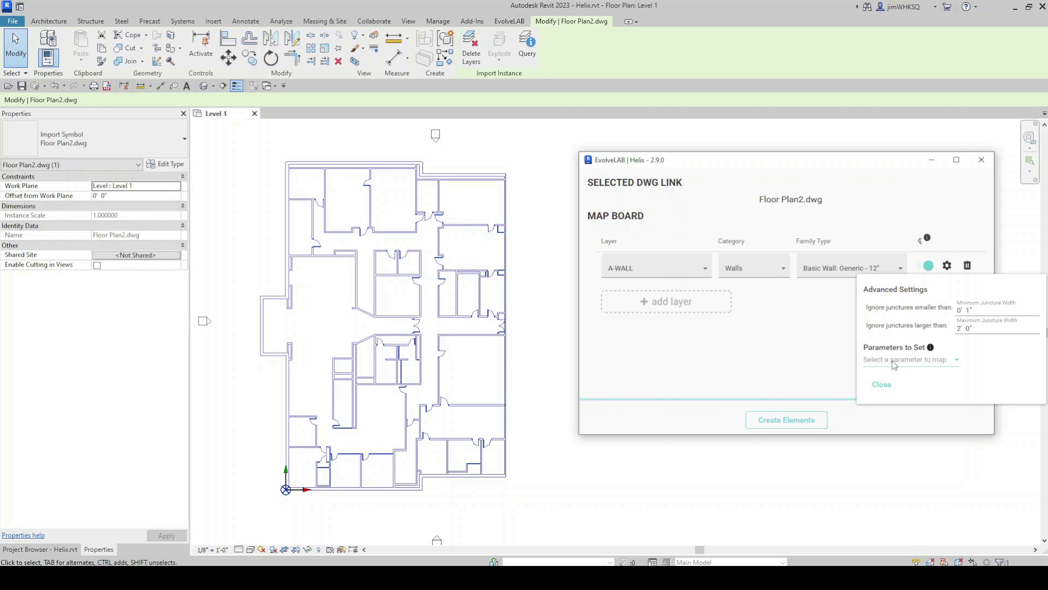
{"action": "left_click", "coordinate": [952, 361]}
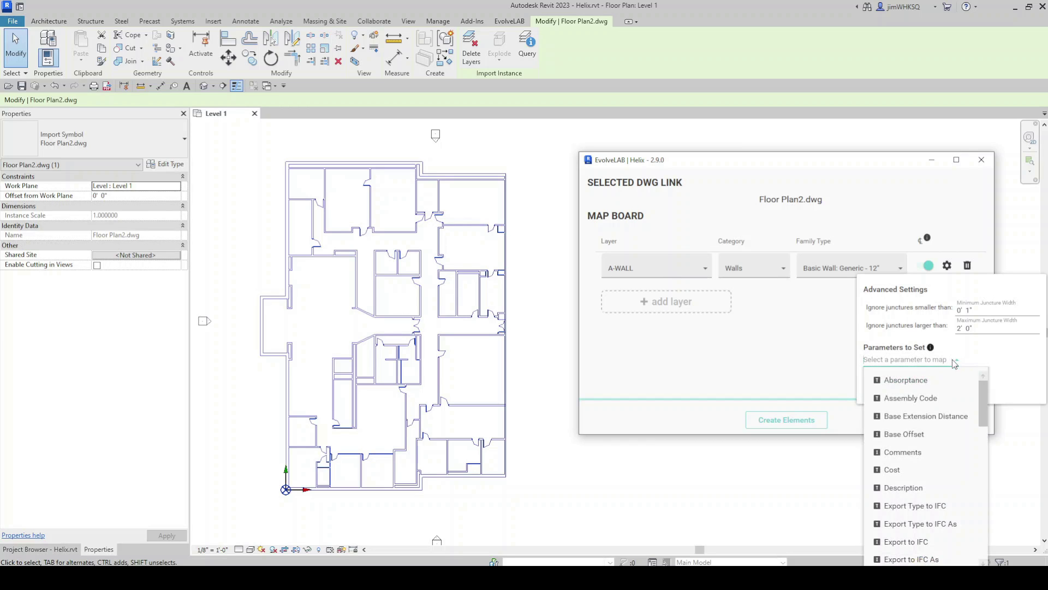
{"action": "left_click_drag", "start_coordinate": [981, 398], "coordinate": [991, 503]}
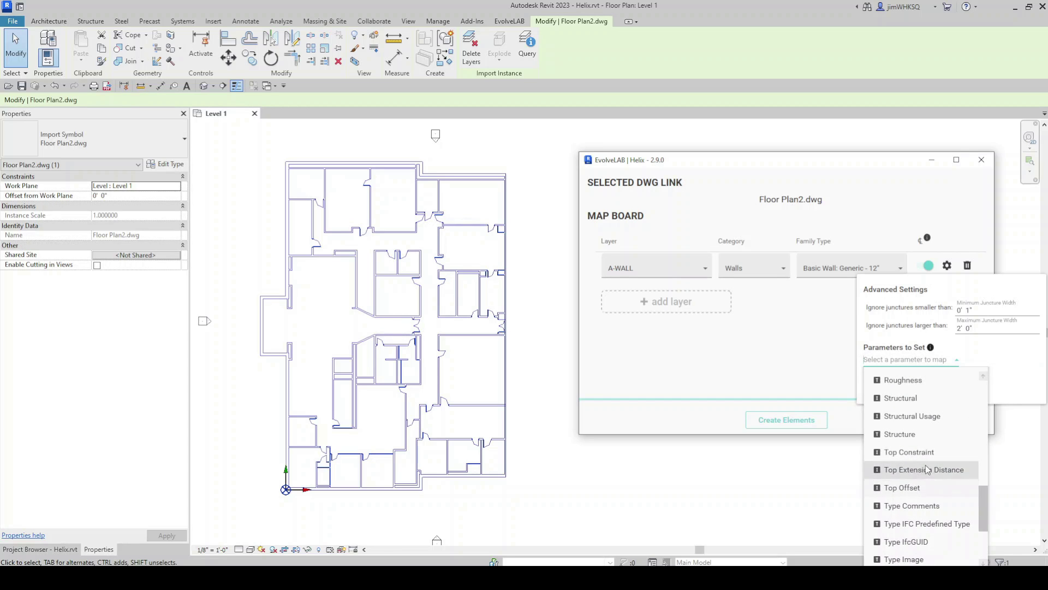
{"action": "left_click", "coordinate": [918, 451]}
{"action": "left_click", "coordinate": [986, 363]}
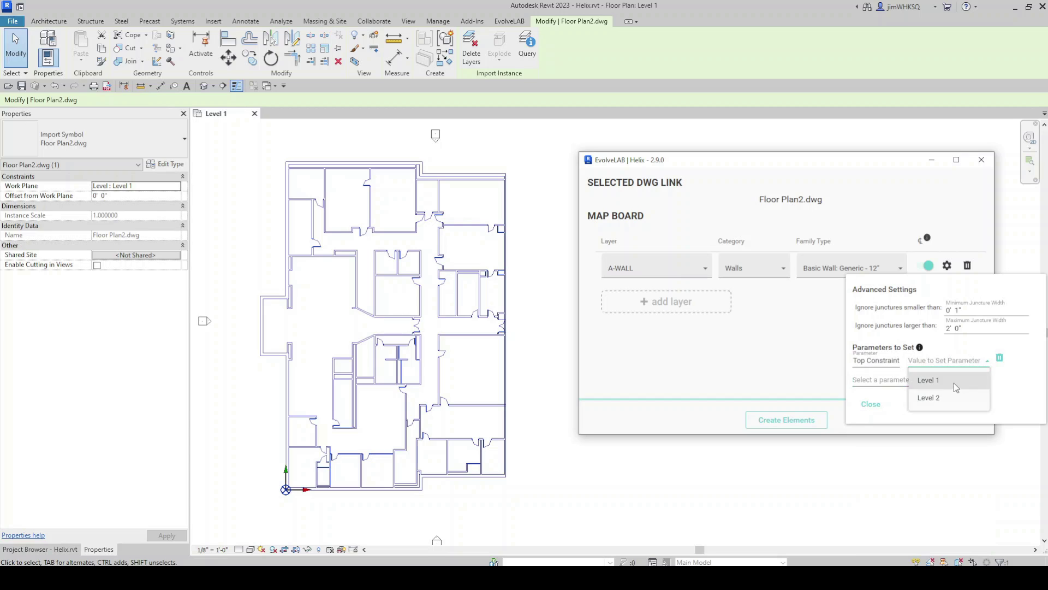
{"action": "left_click", "coordinate": [941, 394]}
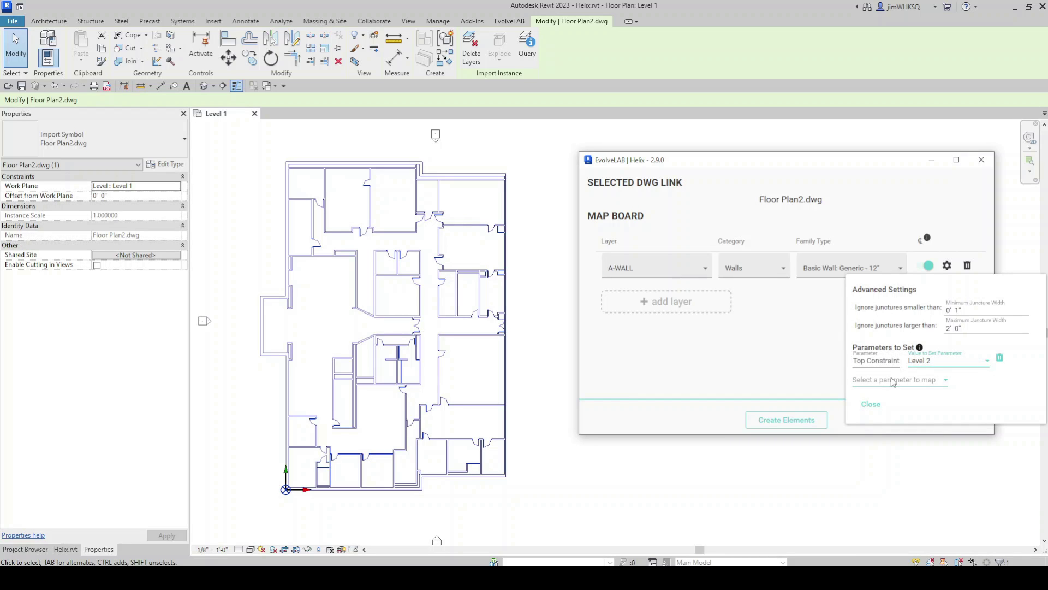
{"action": "left_click", "coordinate": [932, 382]}
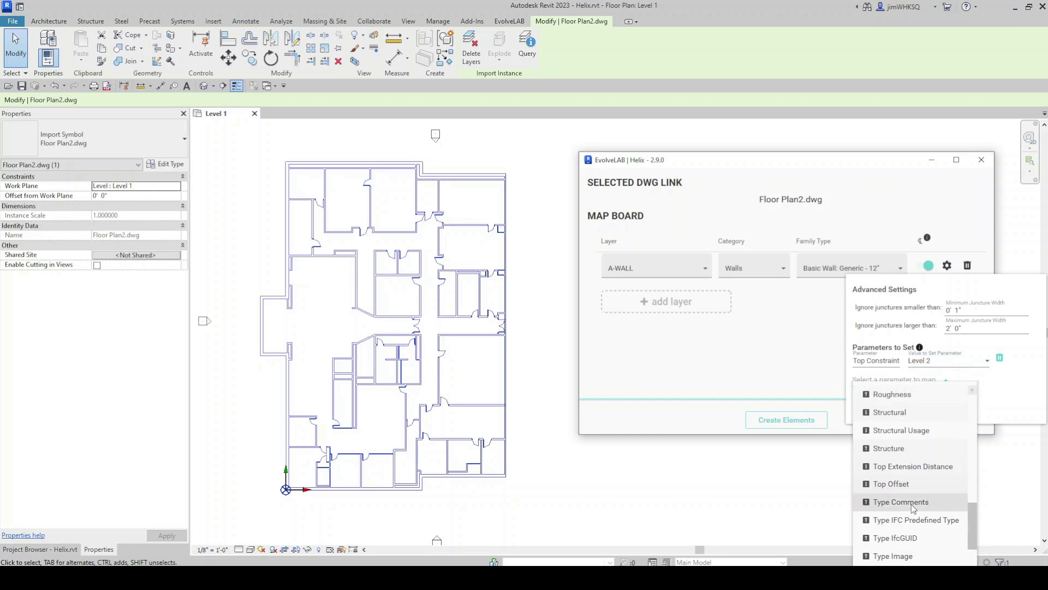
{"action": "left_click", "coordinate": [991, 402]}
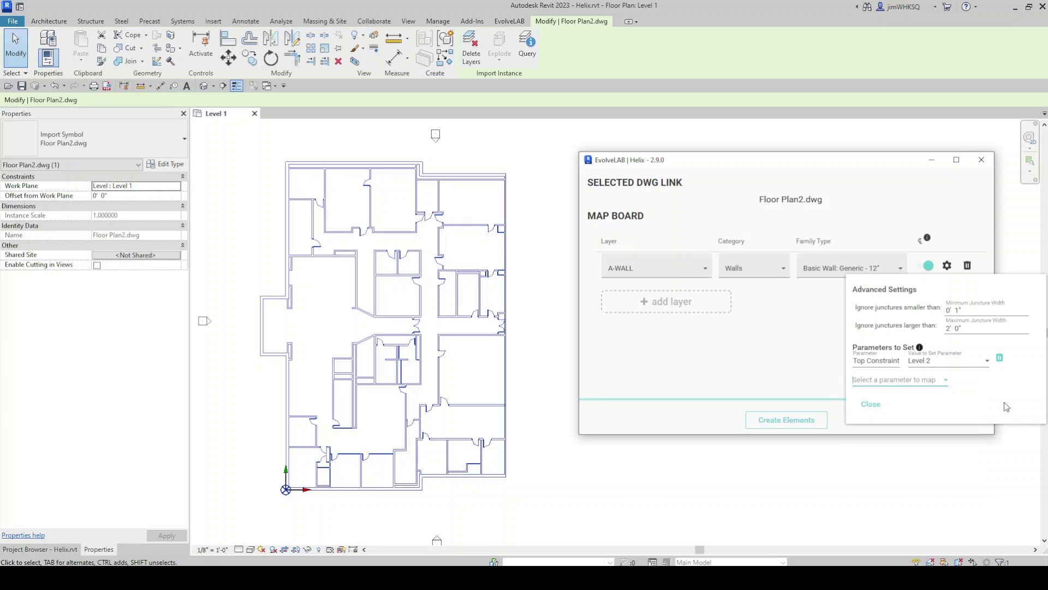
{"action": "left_click", "coordinate": [869, 407]}
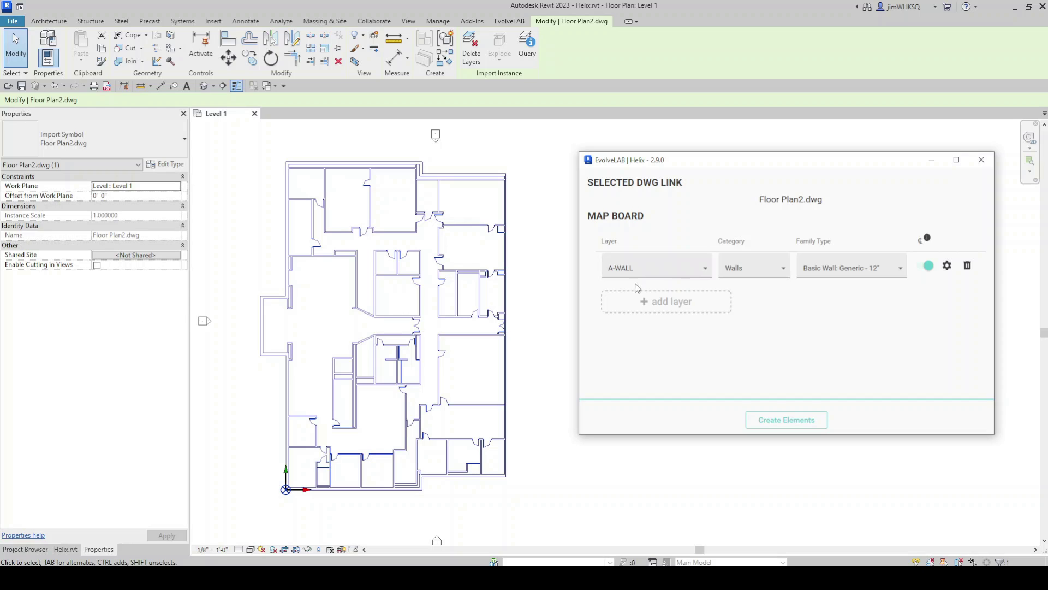
Step: Add a second mapping row: layer I-WALL, category Walls, type Generic - 6"
{"action": "left_click", "coordinate": [676, 305]}
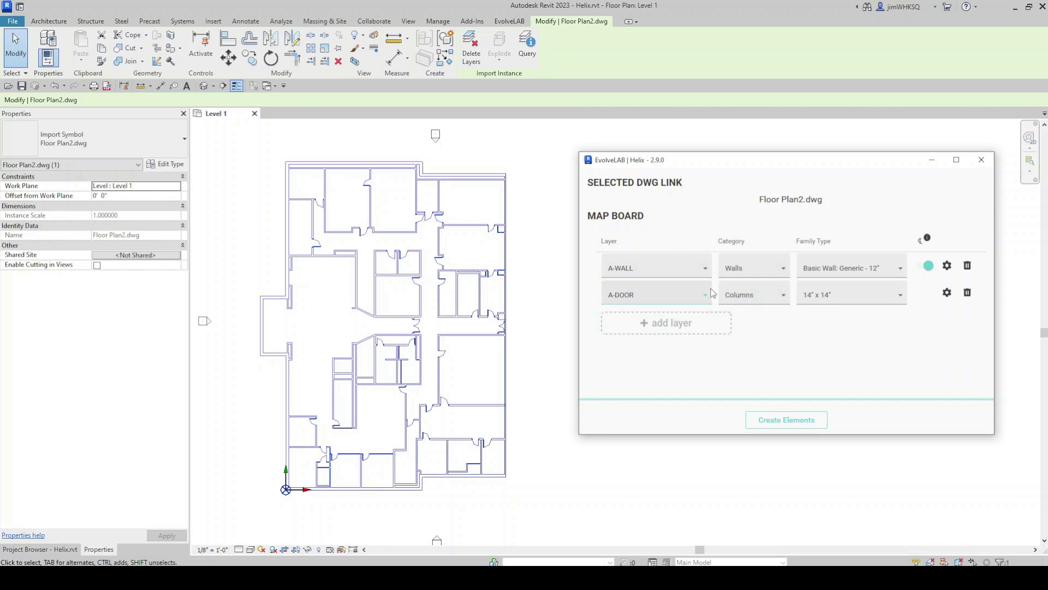
{"action": "left_click", "coordinate": [709, 290]}
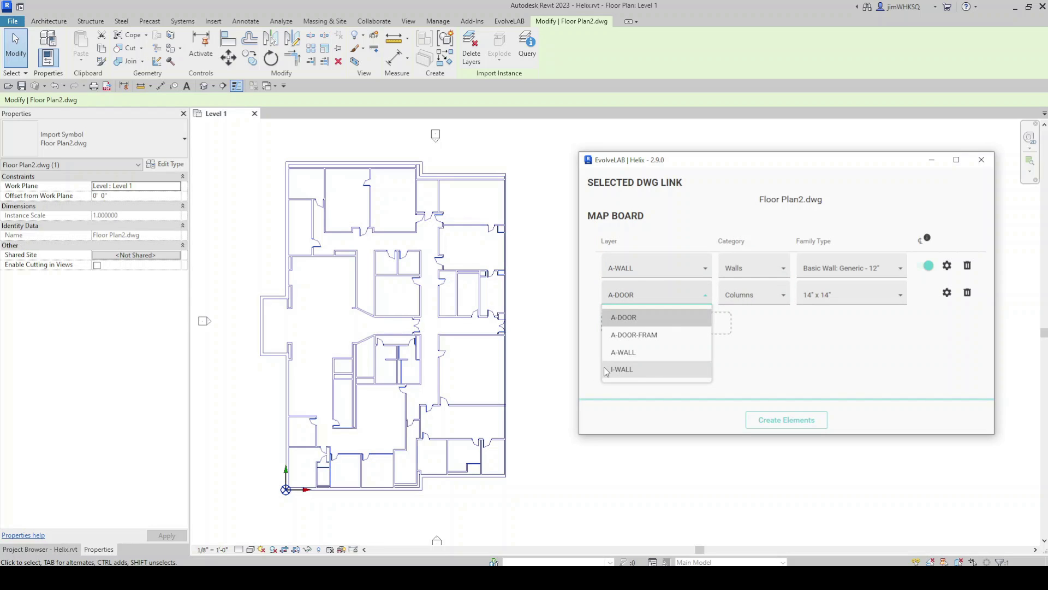
{"action": "left_click", "coordinate": [632, 372]}
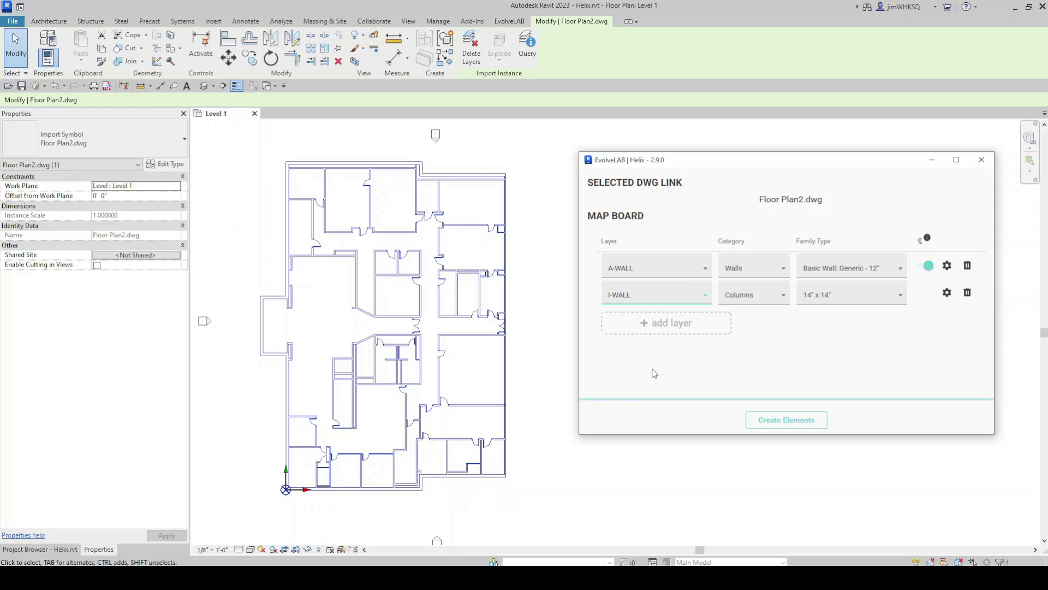
{"action": "left_click", "coordinate": [784, 294]}
{"action": "left_click", "coordinate": [742, 437]}
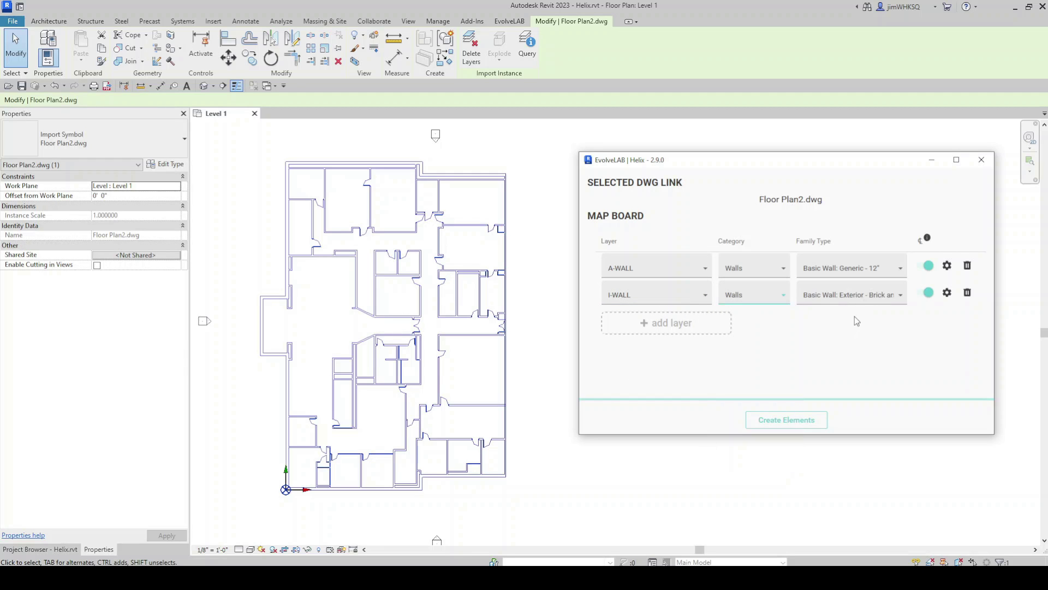
{"action": "left_click", "coordinate": [865, 298]}
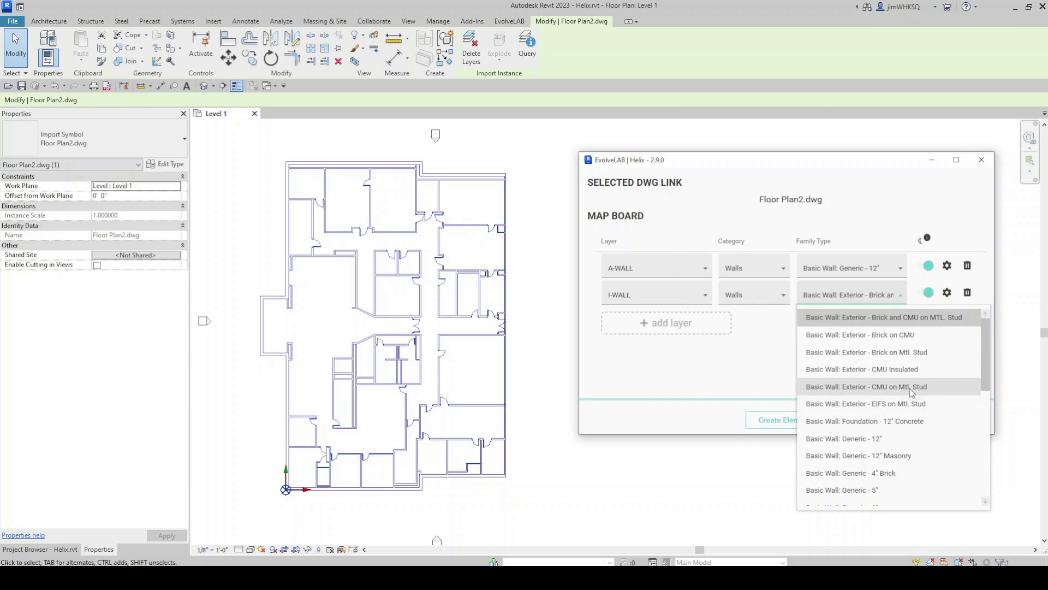
{"action": "scroll", "coordinate": [910, 388], "scroll_direction": "down", "scroll_amount": 2}
{"action": "left_click", "coordinate": [851, 405]}
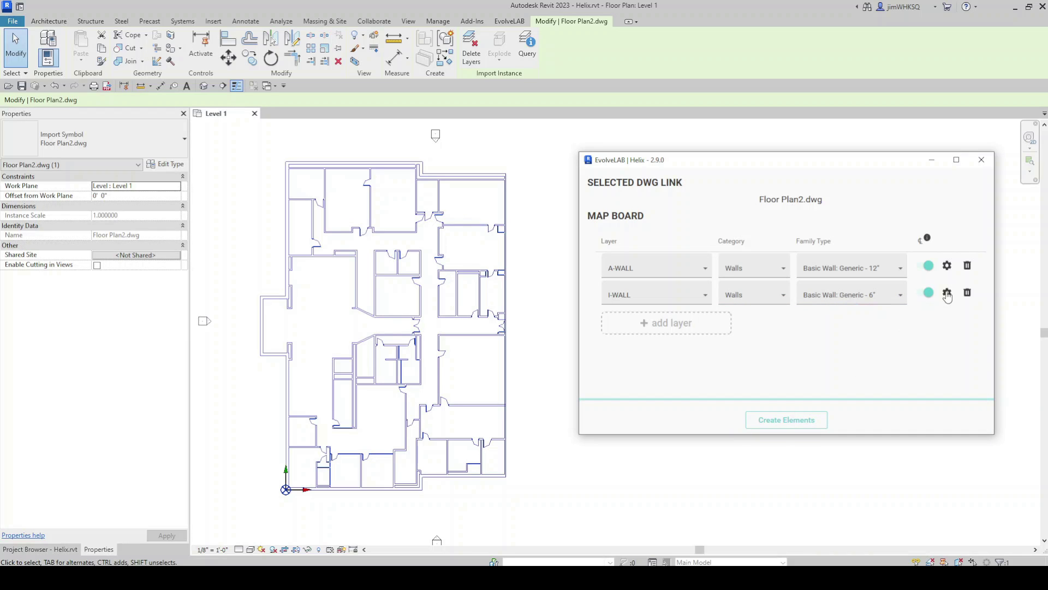
Step: Set the I-WALL mapping's Top Constraint parameter to Level 2
{"action": "left_click", "coordinate": [947, 293]}
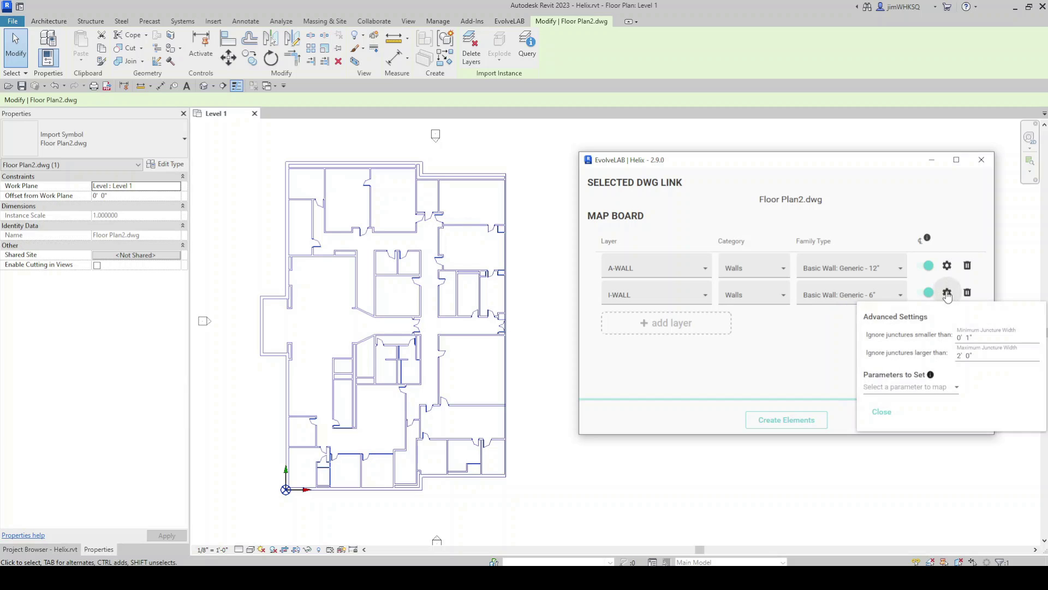
{"action": "left_click", "coordinate": [944, 389]}
{"action": "scroll", "coordinate": [911, 522], "scroll_direction": "down", "scroll_amount": 6}
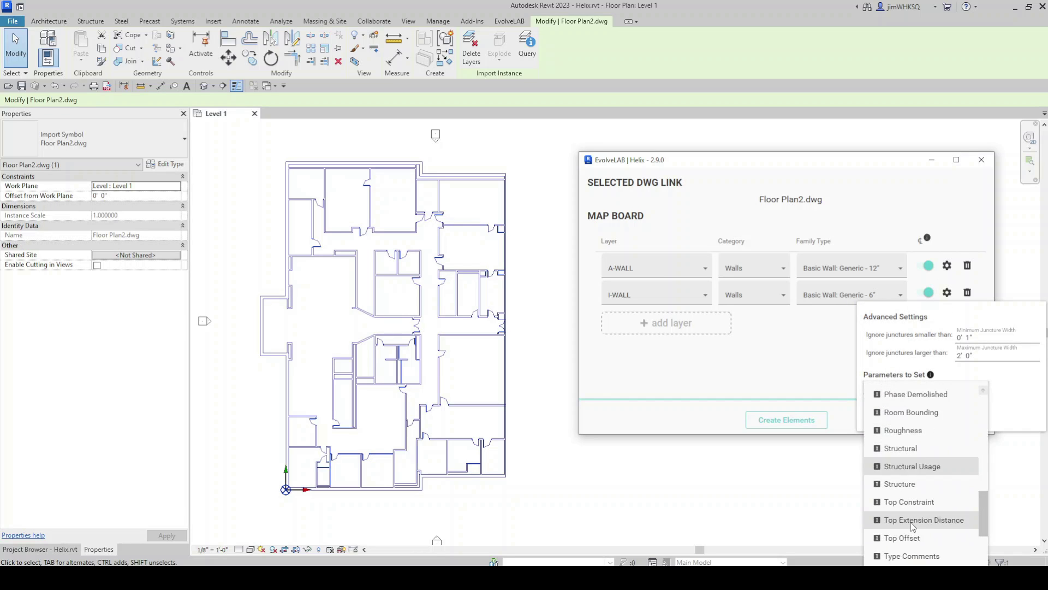
{"action": "scroll", "coordinate": [912, 523], "scroll_direction": "down", "scroll_amount": 2}
{"action": "left_click", "coordinate": [907, 394]}
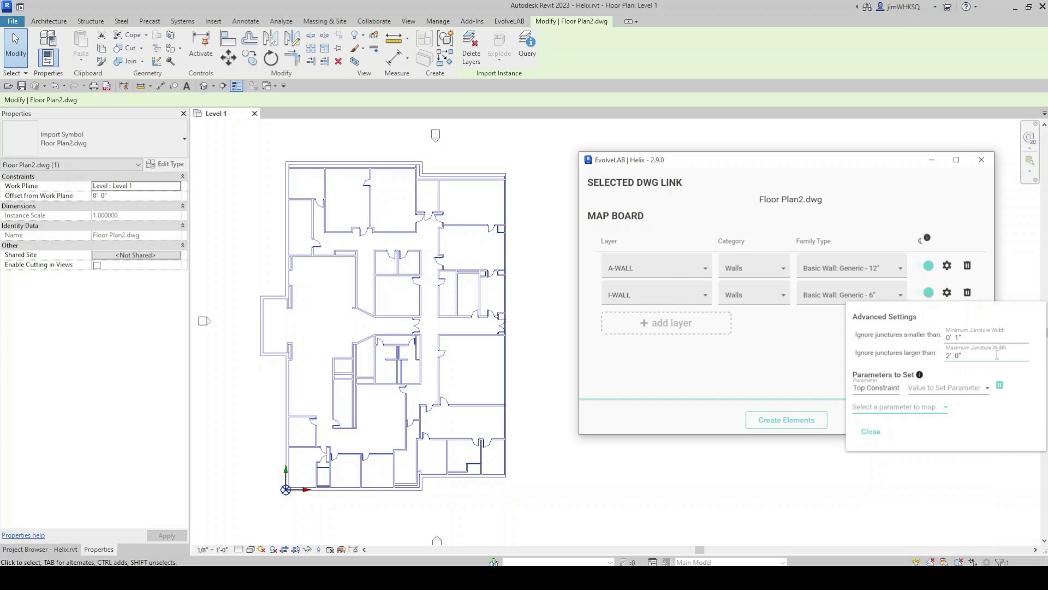
{"action": "left_click", "coordinate": [953, 388]}
{"action": "left_click", "coordinate": [932, 428]}
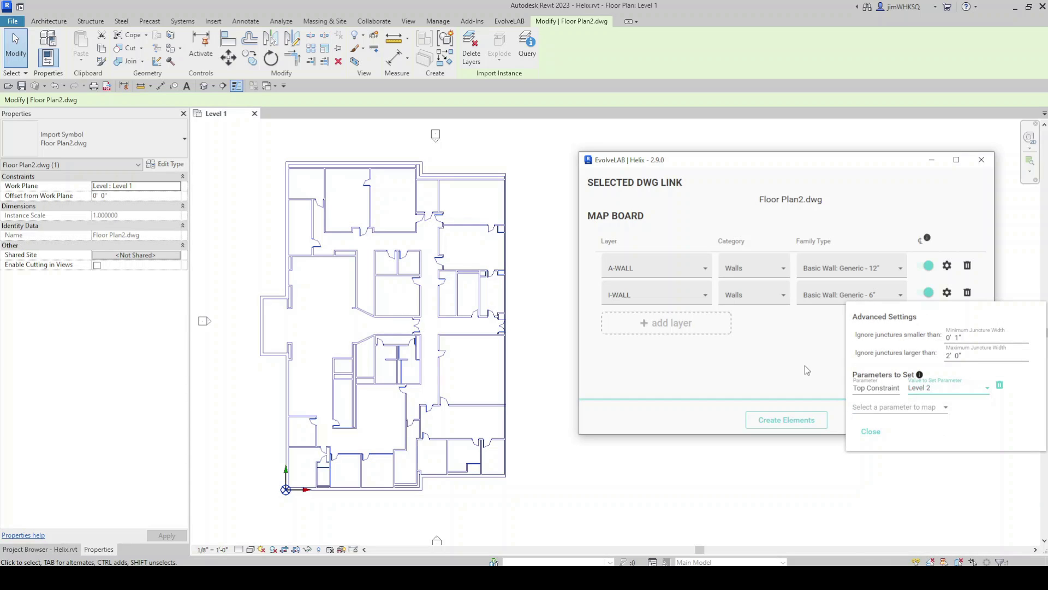
{"action": "left_click", "coordinate": [871, 432]}
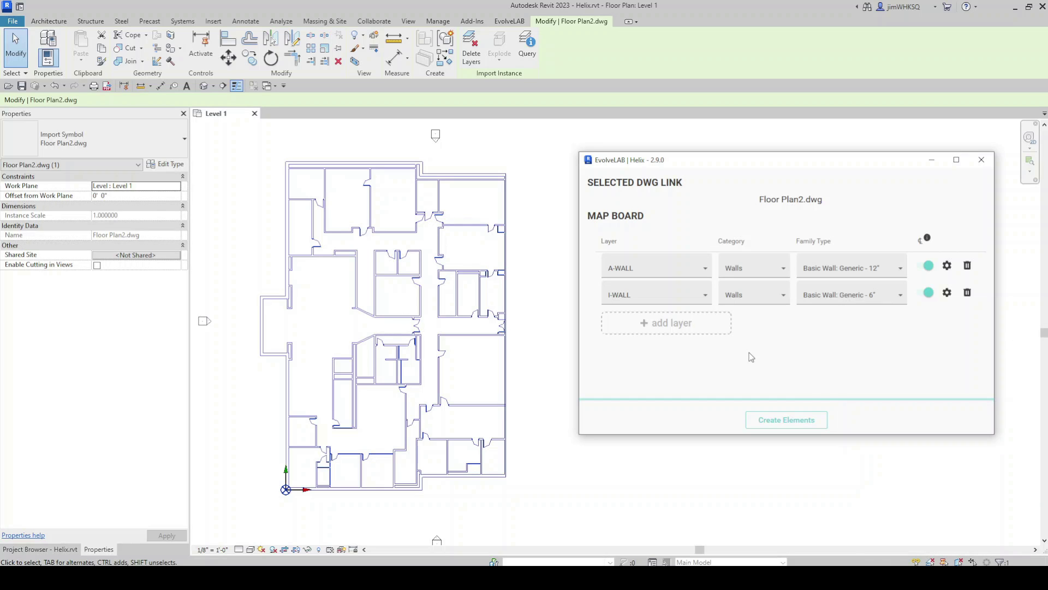
Step: Add a third row mapping layer A-DOOR to Doors, type 36" x 80", with no parameters
{"action": "left_click", "coordinate": [671, 326]}
{"action": "left_click", "coordinate": [663, 325]}
{"action": "left_click", "coordinate": [617, 330]}
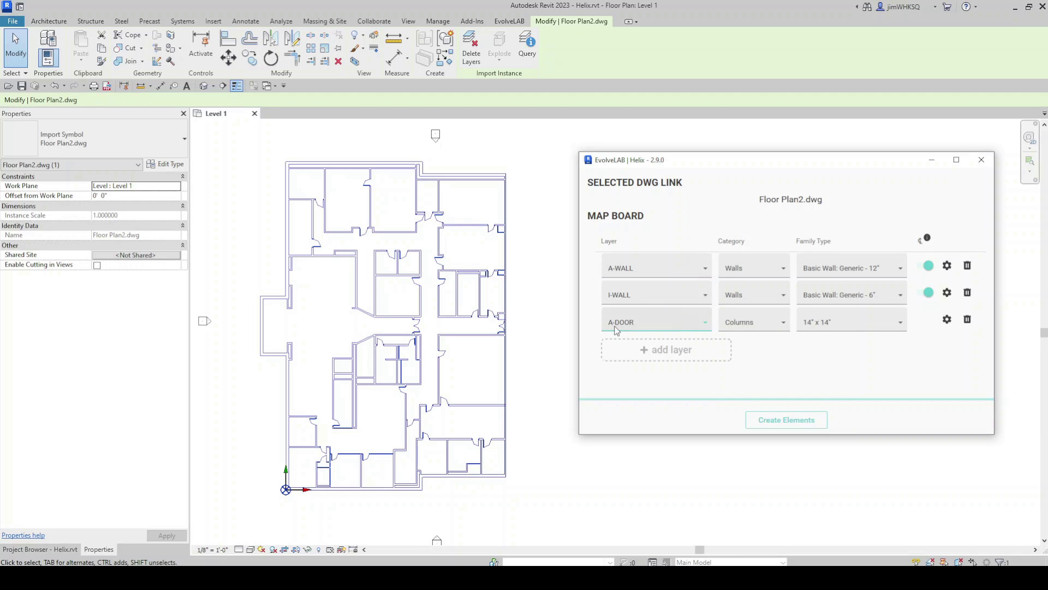
{"action": "left_click", "coordinate": [747, 323]}
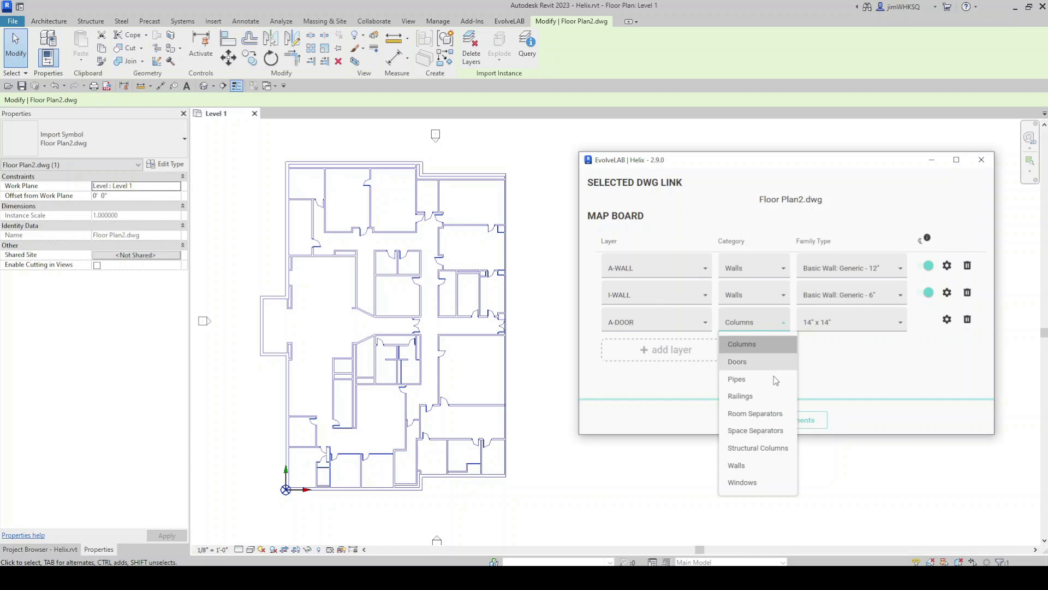
{"action": "left_click", "coordinate": [752, 363]}
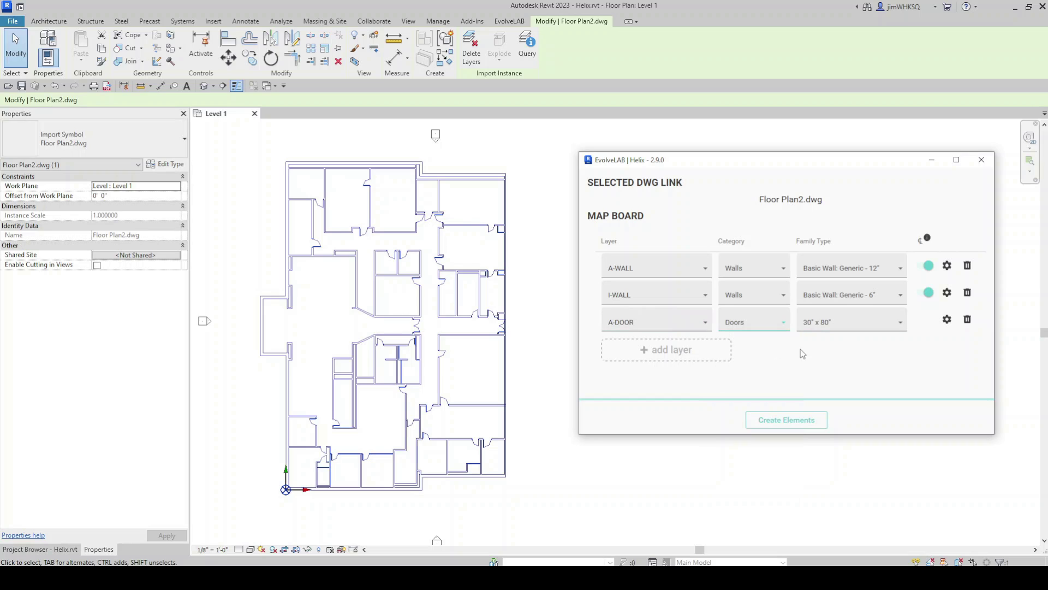
{"action": "left_click", "coordinate": [889, 327]}
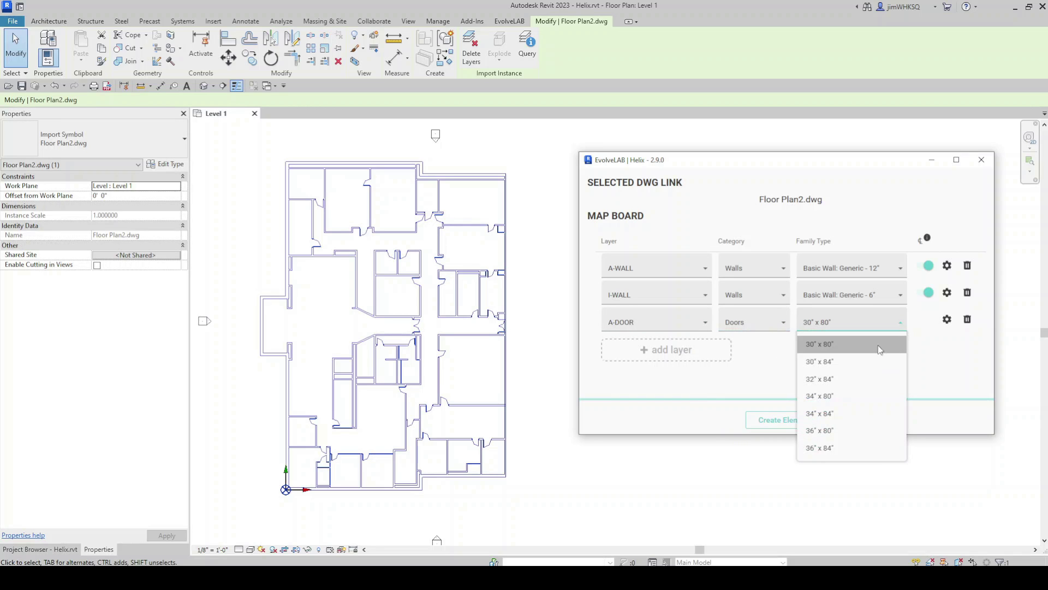
{"action": "left_click", "coordinate": [841, 429]}
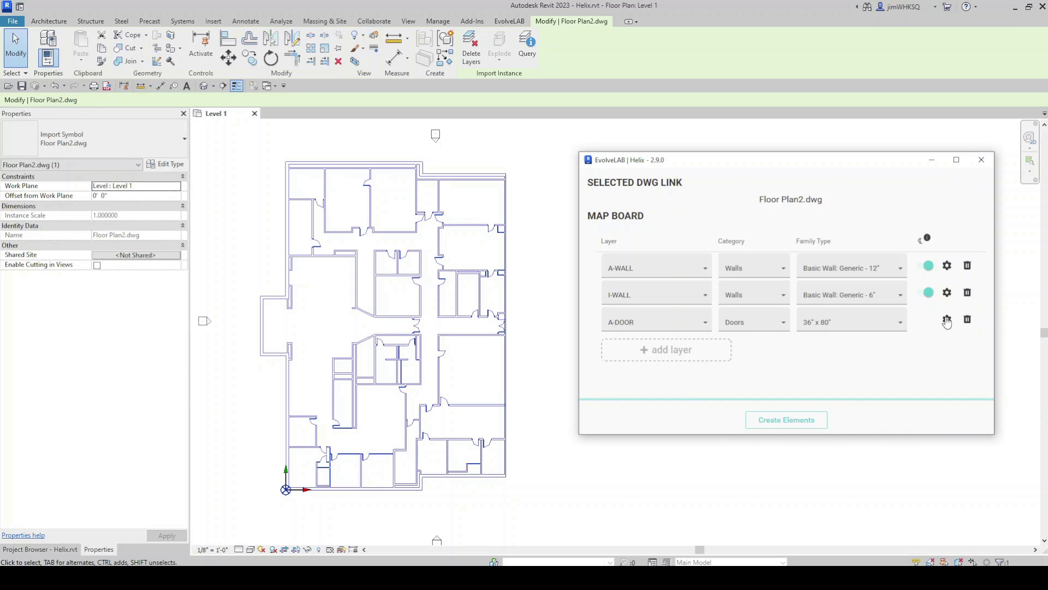
{"action": "left_click", "coordinate": [947, 320]}
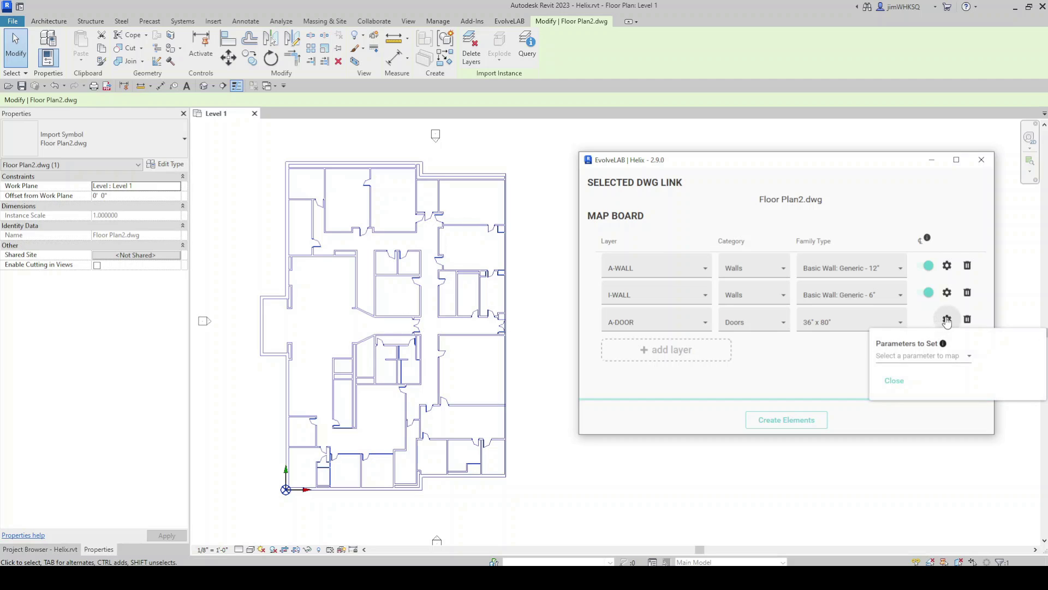
{"action": "left_click", "coordinate": [961, 356]}
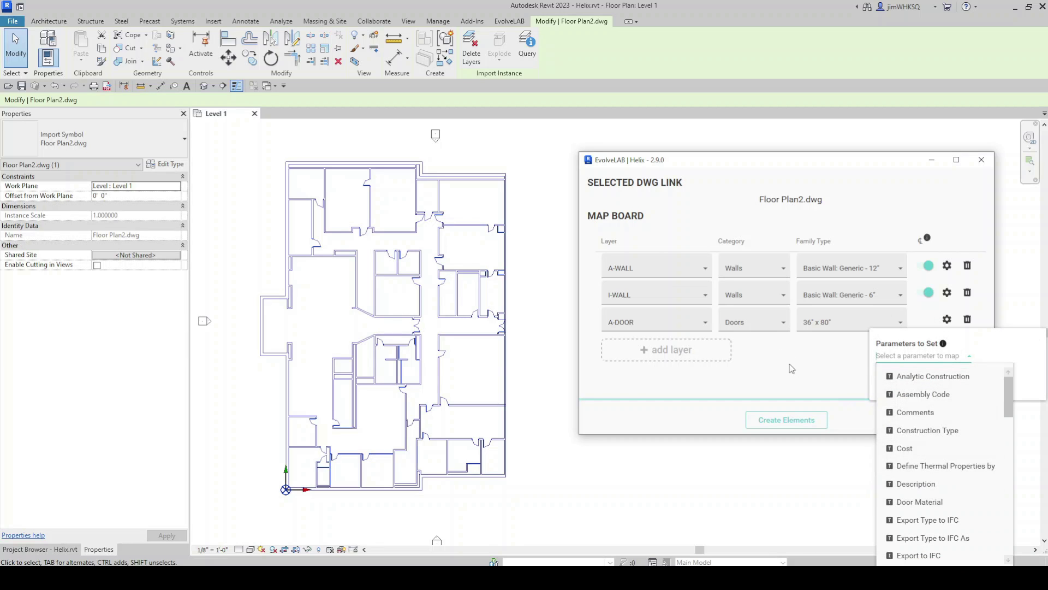
{"action": "left_click", "coordinate": [895, 385]}
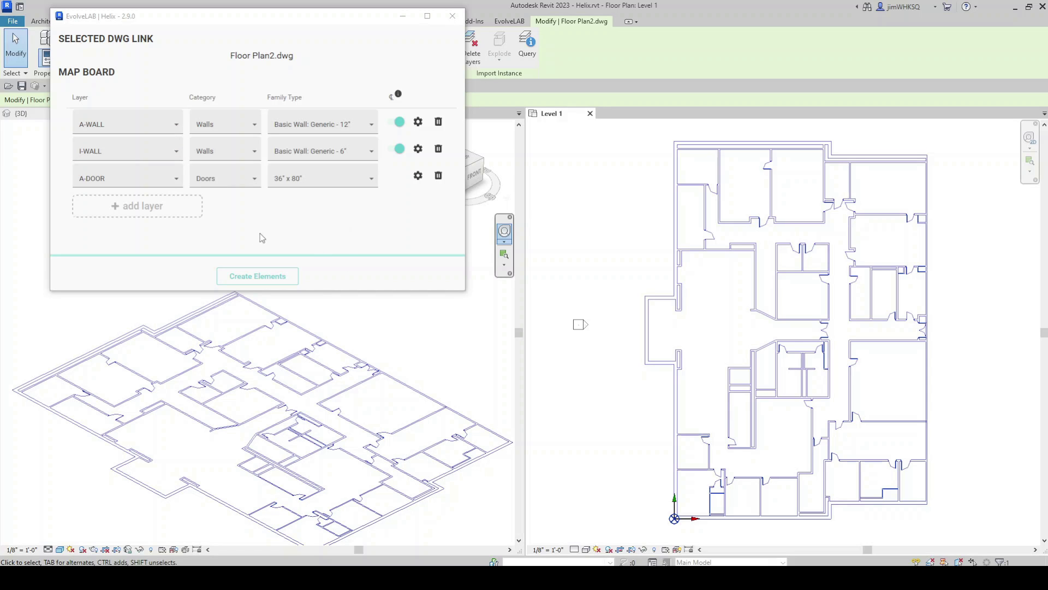
Step: Run Create Elements to generate Revit walls and doors from the mapped DWG layers
{"action": "left_click", "coordinate": [255, 277]}
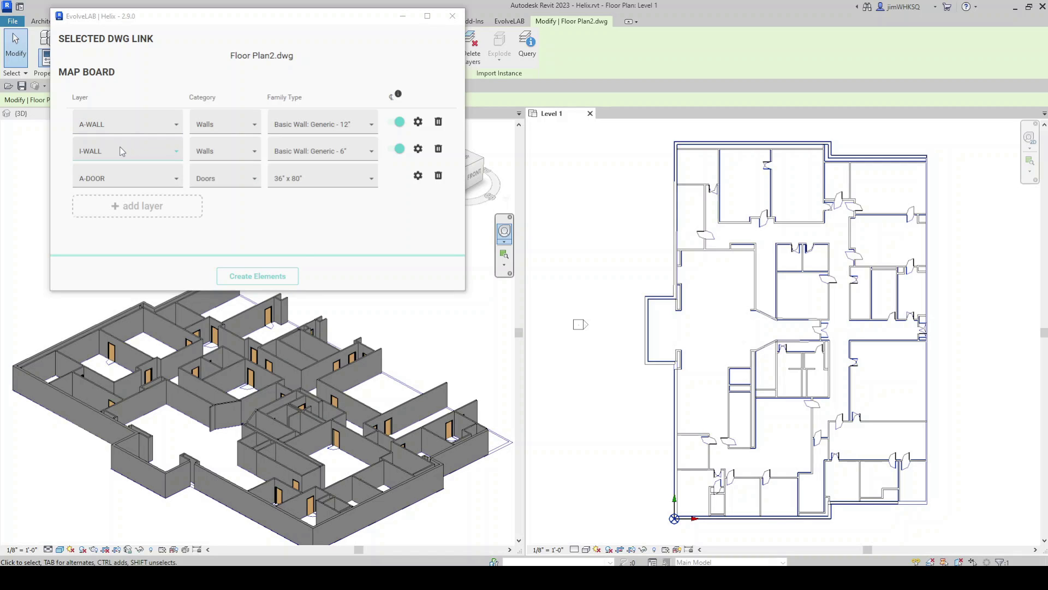
Step: Pan the 3D view to an untrimmed wall corner and minimize the Helix window
{"action": "scroll", "coordinate": [294, 369], "scroll_direction": "up", "scroll_amount": 5}
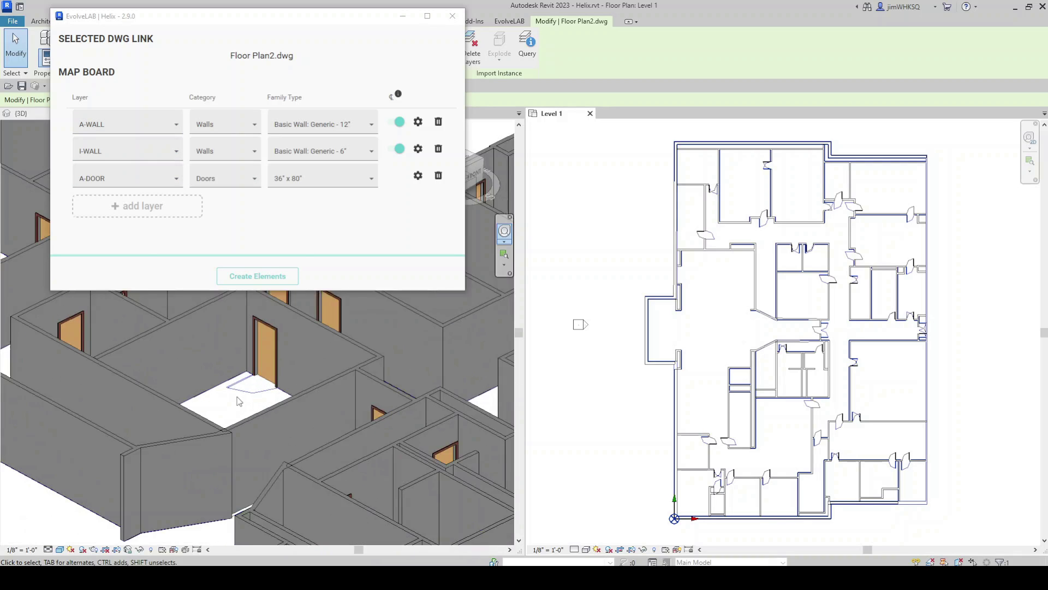
{"action": "scroll", "coordinate": [295, 408], "scroll_direction": "down", "scroll_amount": 3}
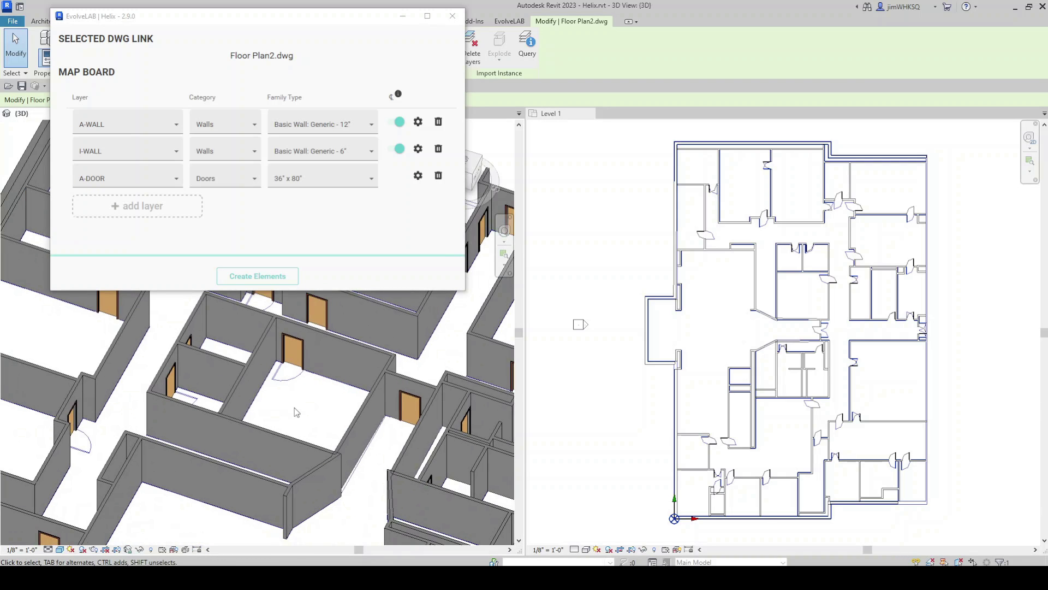
{"action": "middle_click_drag", "start_coordinate": [337, 373], "coordinate": [334, 459]}
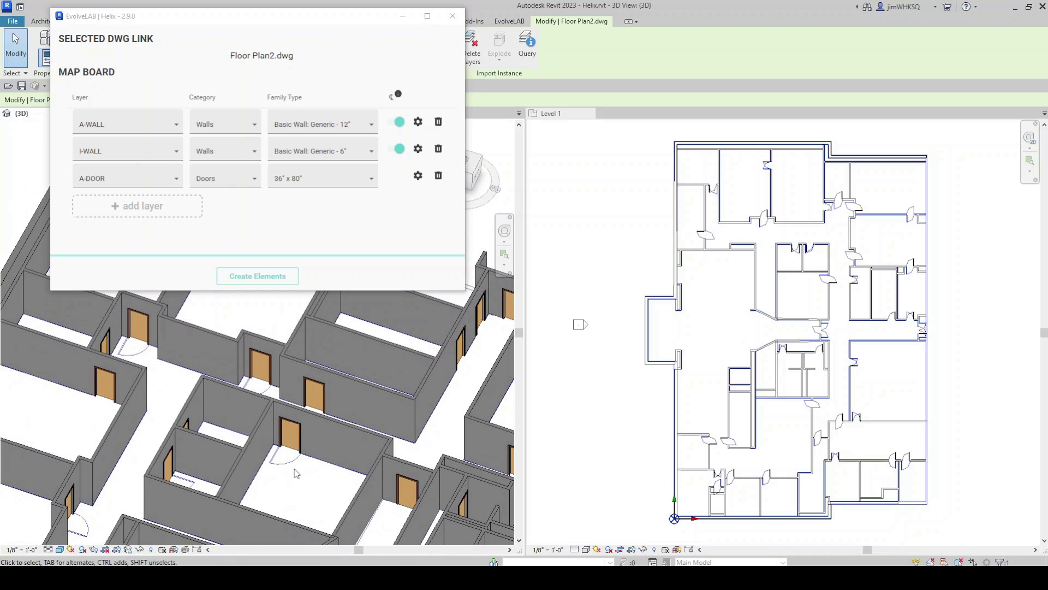
{"action": "scroll", "coordinate": [300, 480], "scroll_direction": "down", "scroll_amount": 2}
{"action": "scroll", "coordinate": [314, 498], "scroll_direction": "up", "scroll_amount": 8}
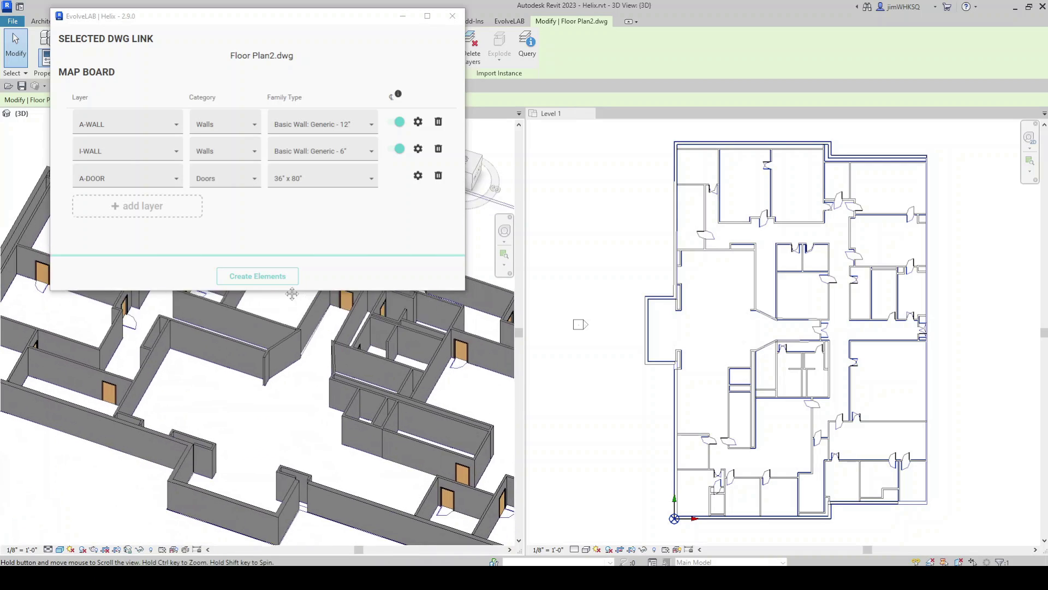
{"action": "middle_click_drag", "start_coordinate": [348, 427], "coordinate": [288, 481]}
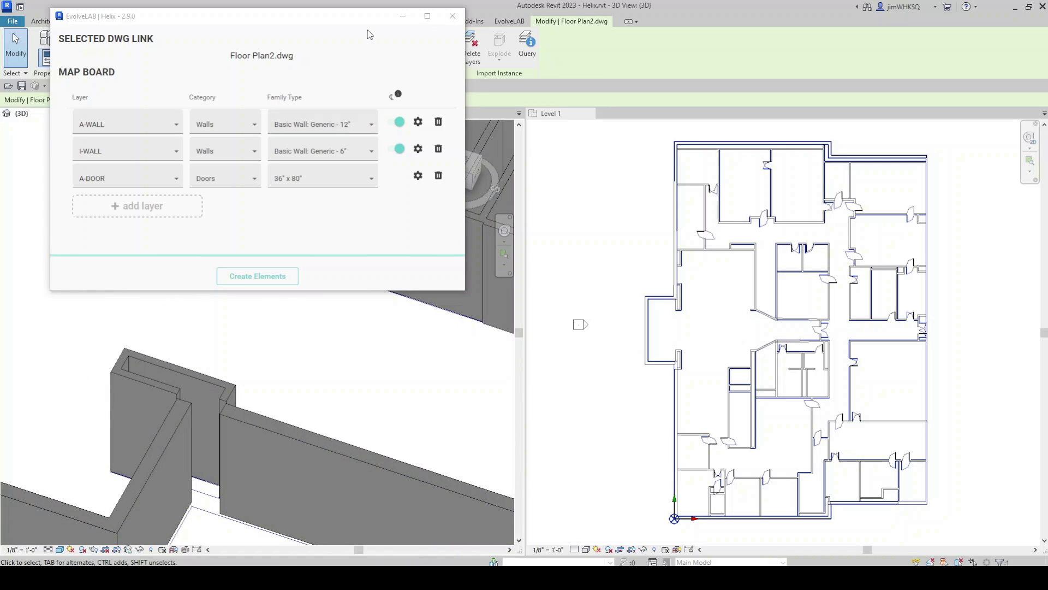
{"action": "left_click", "coordinate": [402, 16]}
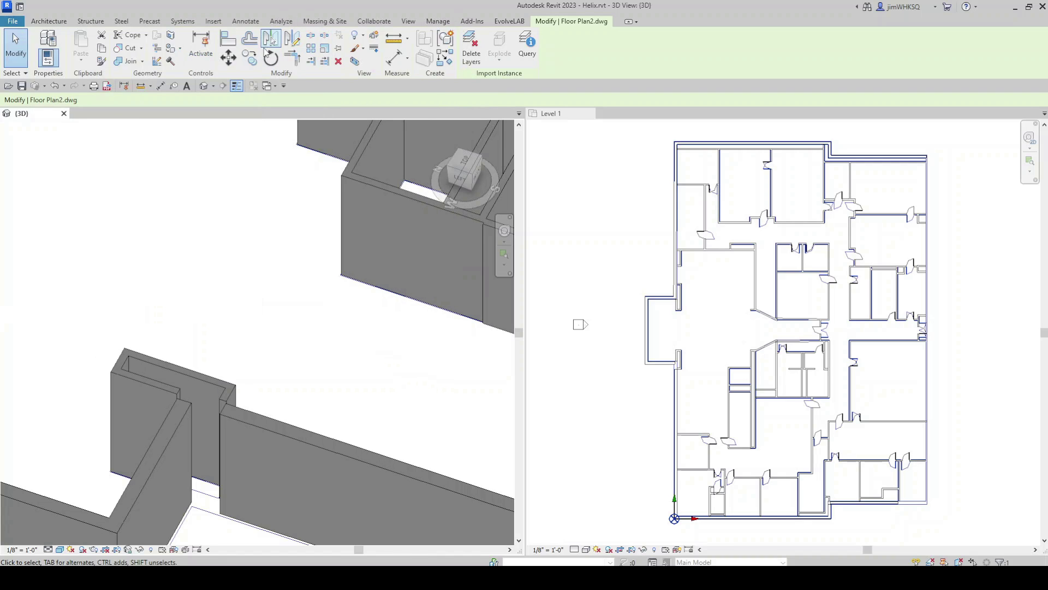
Step: Join the two walls into a clean corner with Trim/Extend to Corner
{"action": "left_click", "coordinate": [292, 57]}
{"action": "left_click", "coordinate": [165, 431]}
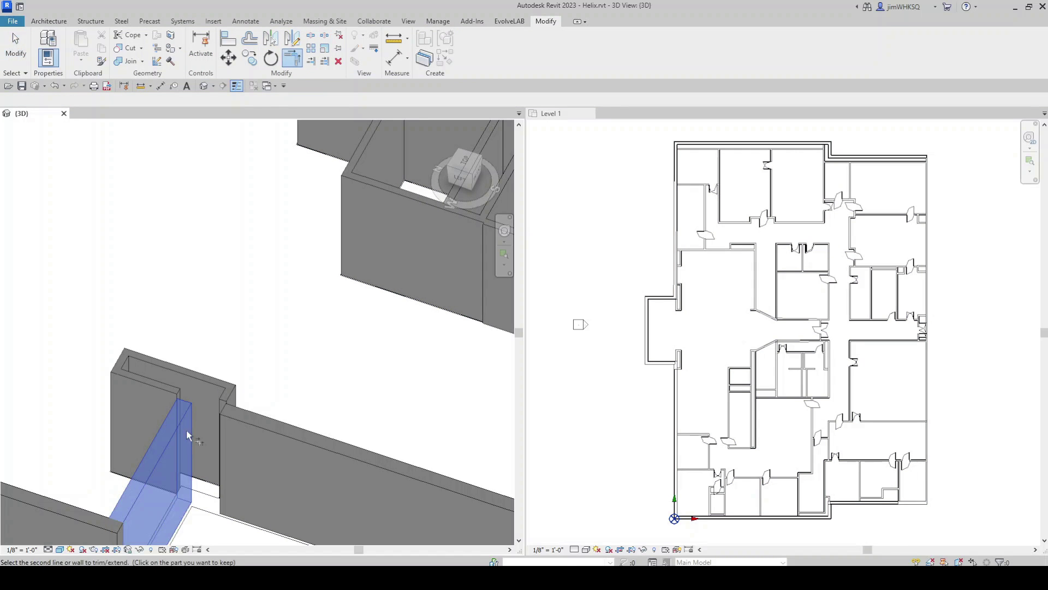
{"action": "left_click", "coordinate": [261, 424]}
{"action": "scroll", "coordinate": [182, 330], "scroll_direction": "down", "scroll_amount": 5}
{"action": "scroll", "coordinate": [341, 377], "scroll_direction": "up", "scroll_amount": 8}
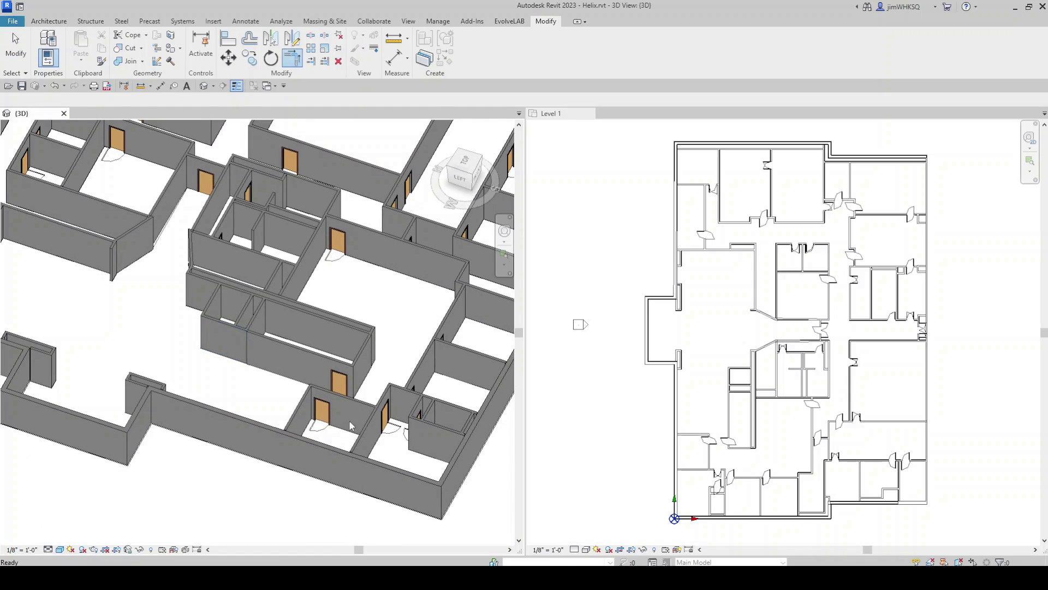
{"action": "key", "text": "Escape"}
Step: Select a generated door to inspect it, then deselect it
{"action": "left_click", "coordinate": [345, 370]}
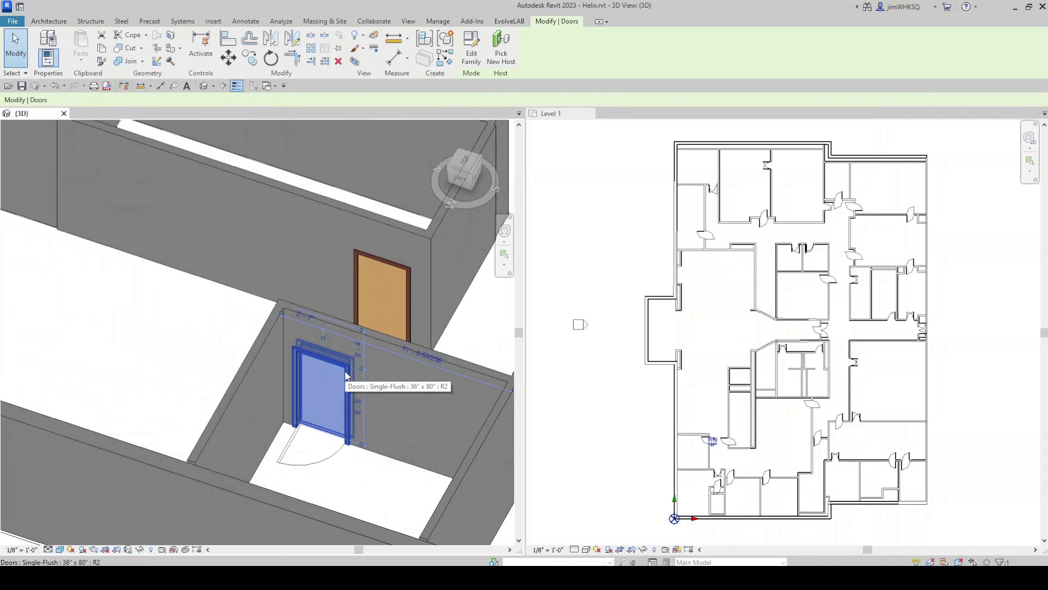
{"action": "left_click", "coordinate": [363, 478]}
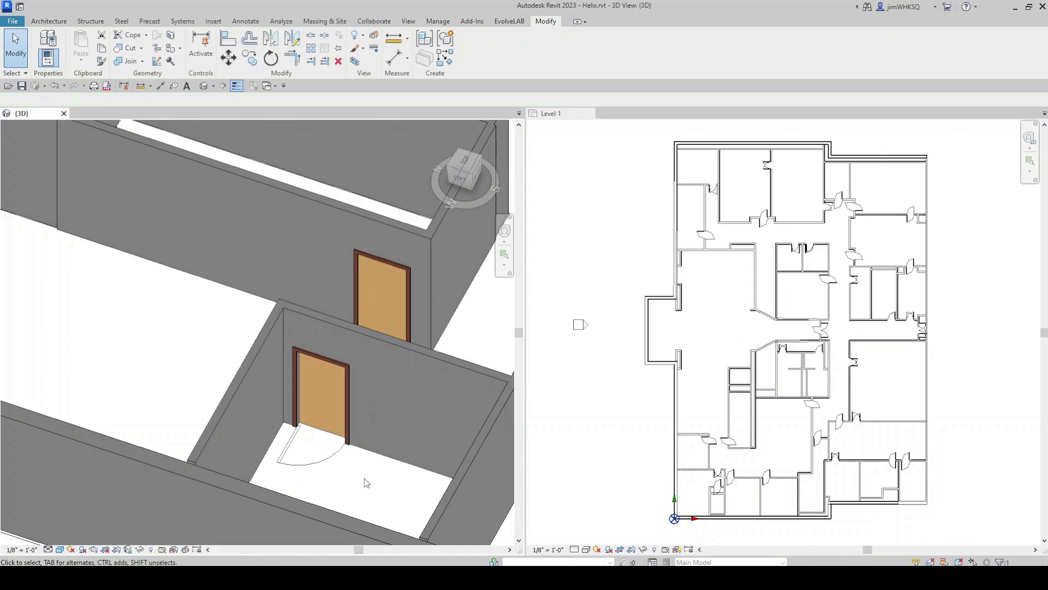
{"action": "scroll", "coordinate": [351, 460], "scroll_direction": "down", "scroll_amount": 7}
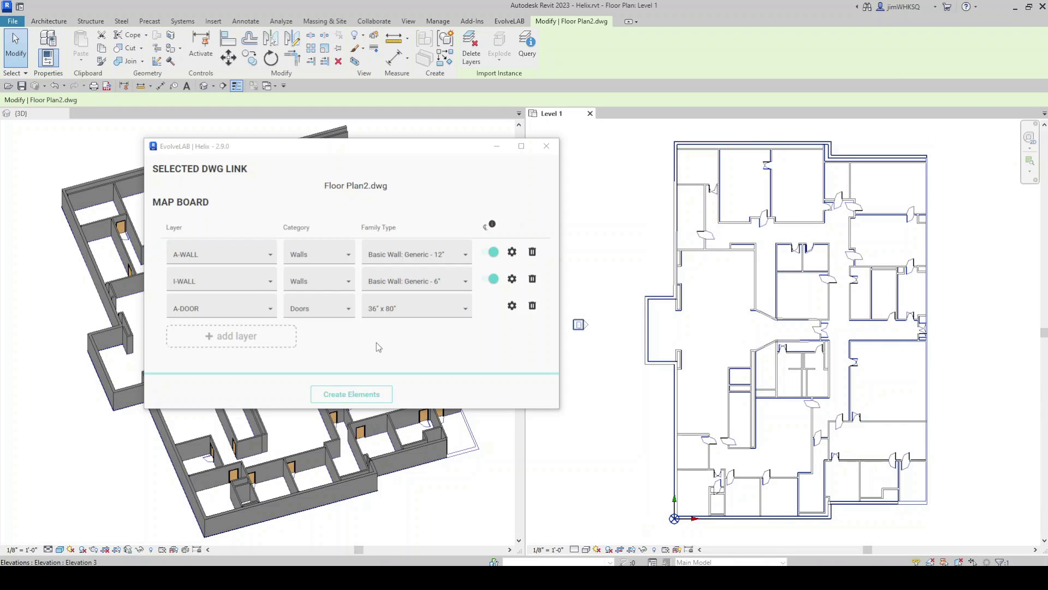
Step: Add a fourth Helix mapping row that maps A-DOOR to the 14" x 14" Columns category
{"action": "left_click", "coordinate": [234, 337]}
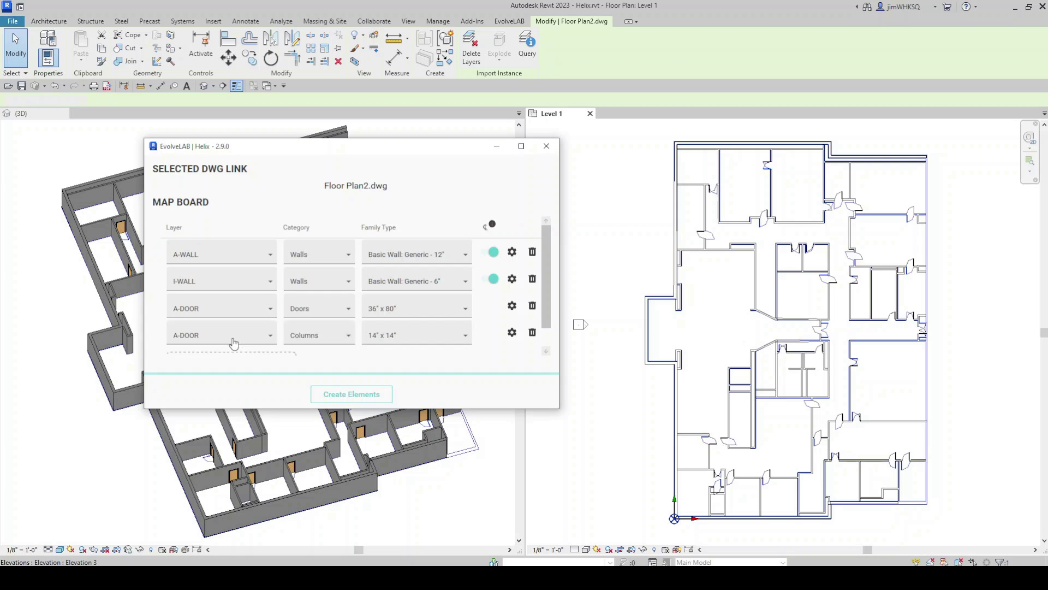
{"action": "left_click", "coordinate": [346, 335]}
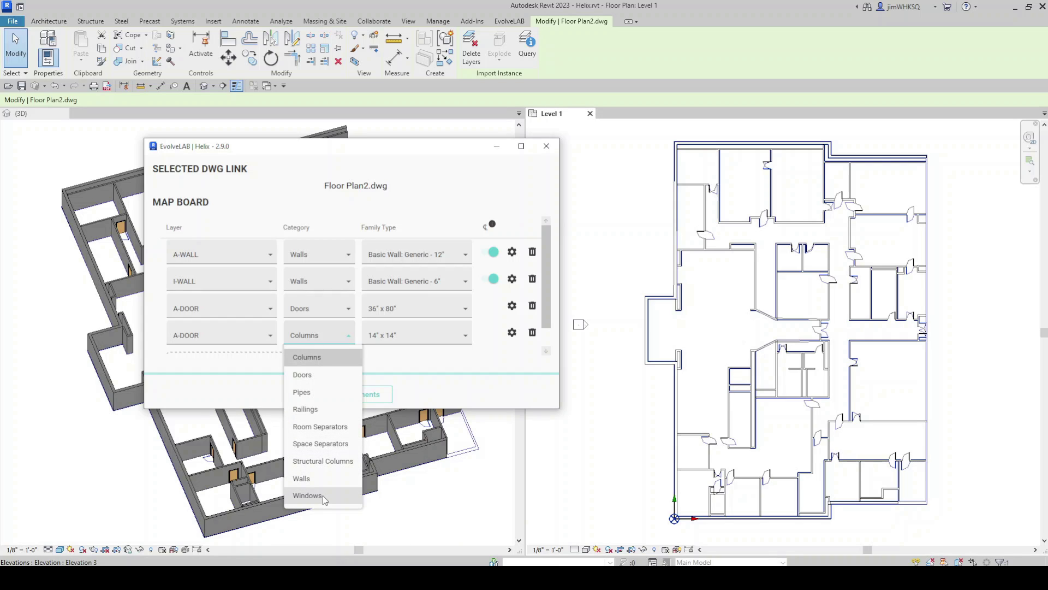
{"action": "left_click", "coordinate": [421, 356]}
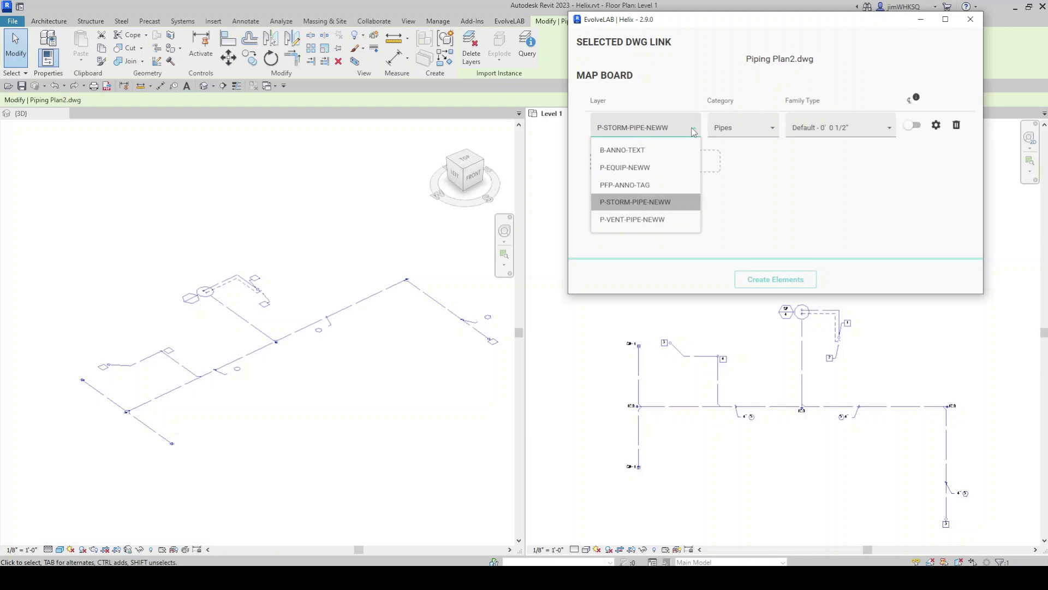
Step: Load Piping Plan2.dwg and map its P-STORM-PIPE-NEWW layer to Pipes, Default 0' 3"
{"action": "left_click", "coordinate": [633, 201]}
{"action": "left_click", "coordinate": [840, 127]}
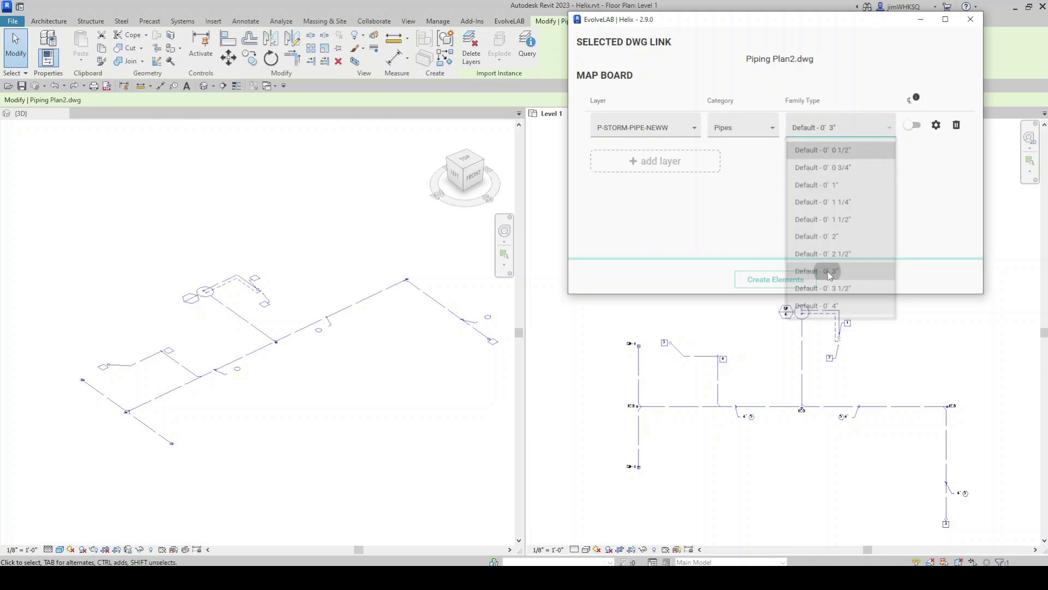
{"action": "left_click", "coordinate": [830, 131]}
Step: Set the pipe row's System Type parameter to Sanitary, then generate the pipes
{"action": "left_click", "coordinate": [937, 125]}
{"action": "left_click", "coordinate": [879, 162]}
{"action": "scroll", "coordinate": [990, 273], "scroll_direction": "down", "scroll_amount": 5}
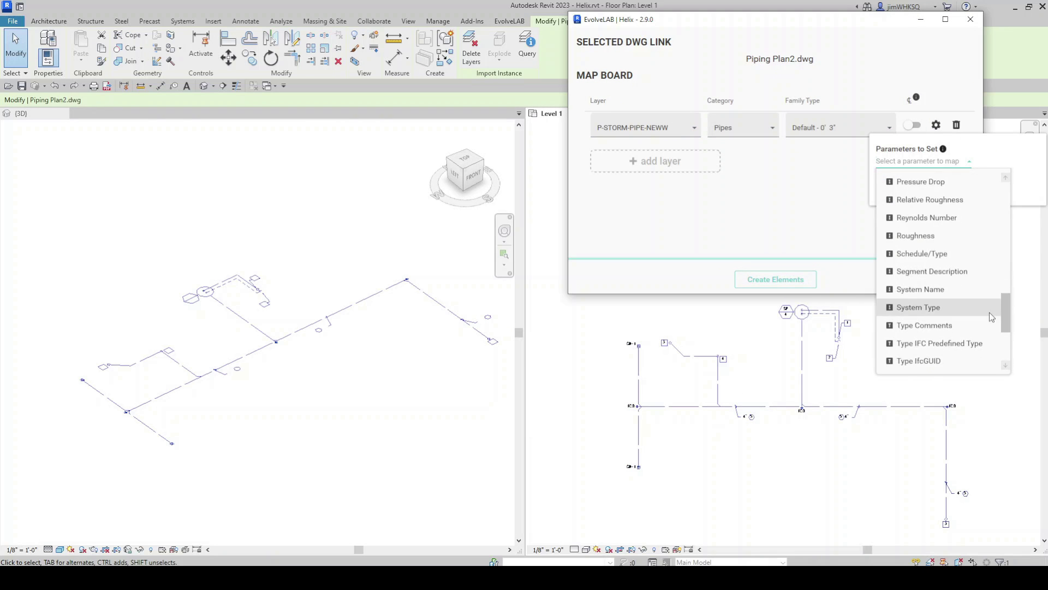
{"action": "left_click", "coordinate": [928, 304]}
{"action": "left_click", "coordinate": [977, 163]}
{"action": "left_click", "coordinate": [928, 354]}
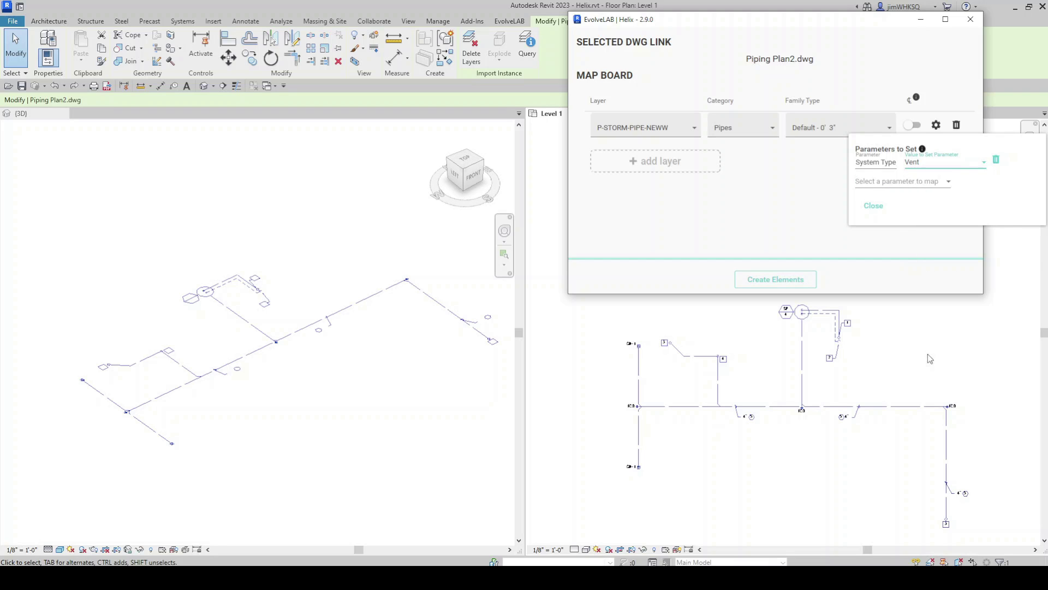
{"action": "left_click", "coordinate": [940, 339]}
{"action": "left_click", "coordinate": [873, 206]}
{"action": "left_click", "coordinate": [779, 279]}
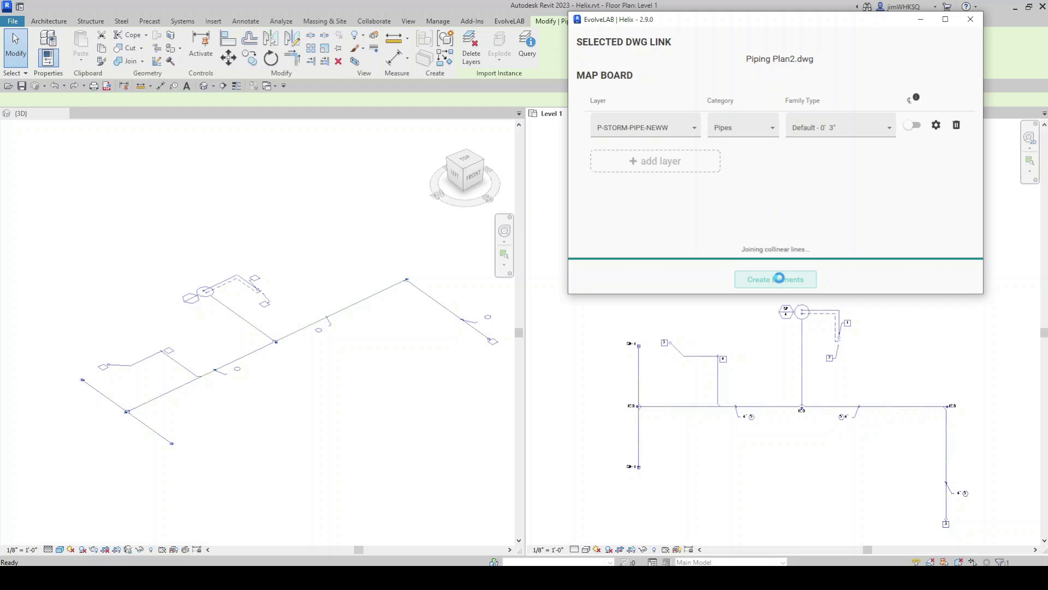
Step: Inspect one generated 3" pipe, then window-select the whole pipe network in 3D
{"action": "scroll", "coordinate": [364, 328], "scroll_direction": "up", "scroll_amount": 5}
{"action": "left_click", "coordinate": [365, 328]}
{"action": "scroll", "coordinate": [365, 327], "scroll_direction": "down", "scroll_amount": 8}
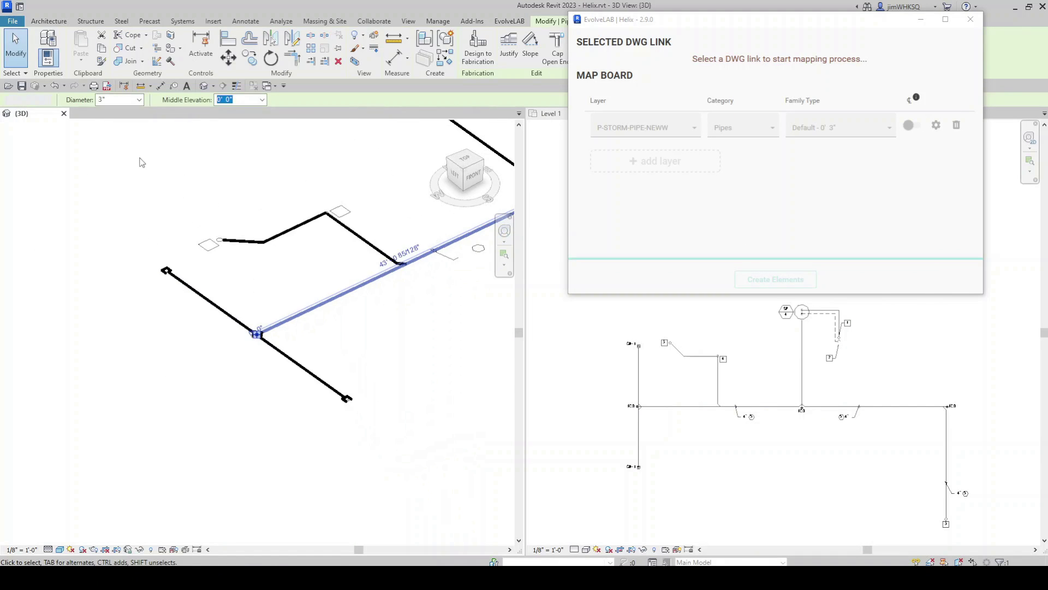
{"action": "key", "text": "Escape"}
{"action": "left_click_drag", "start_coordinate": [82, 175], "coordinate": [502, 433]}
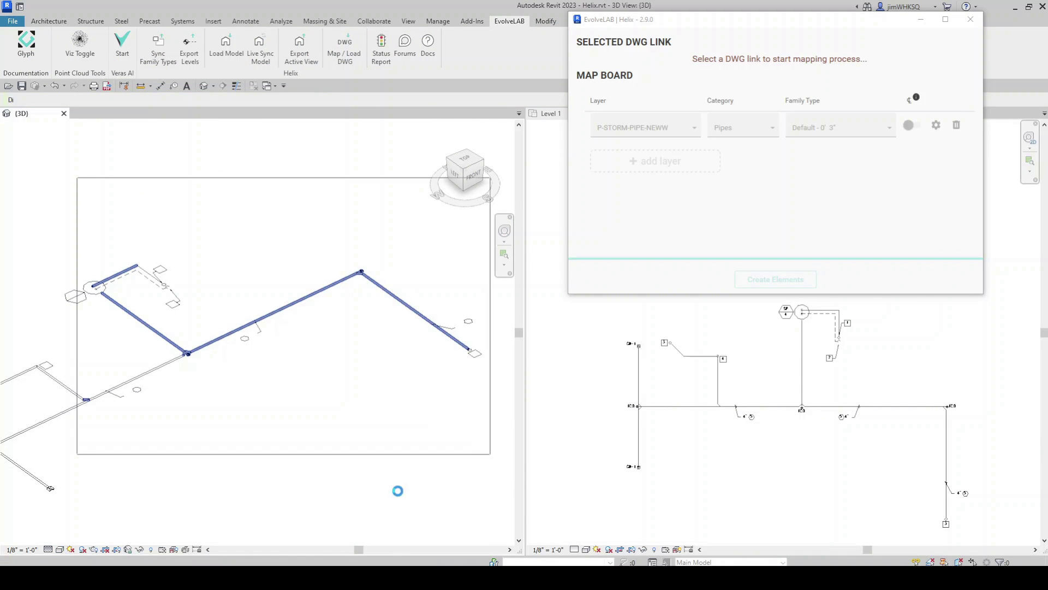